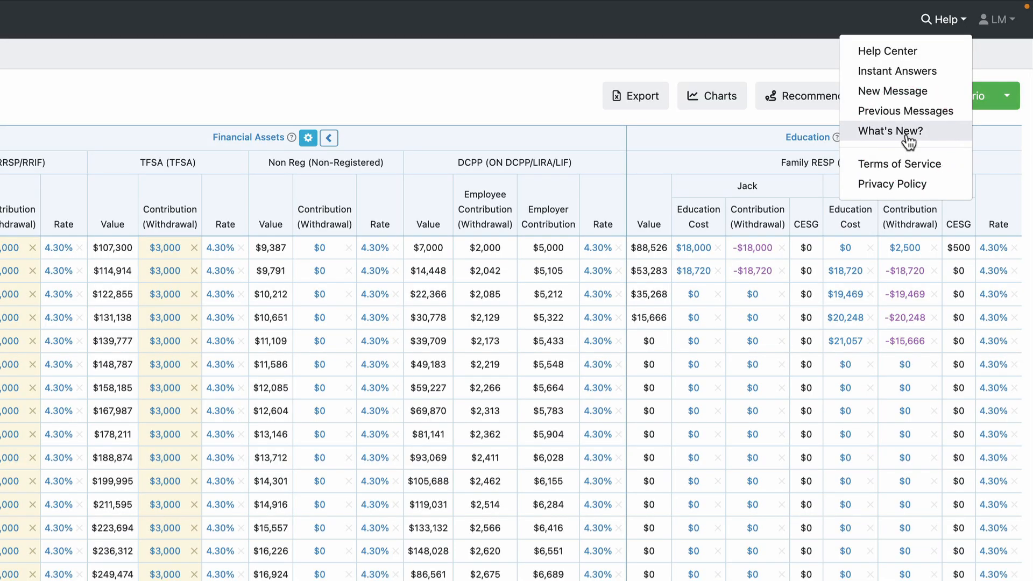
- Open the scenario notes, read them and close them without saving
{"action": "left_click", "coordinate": [1004, 20]}
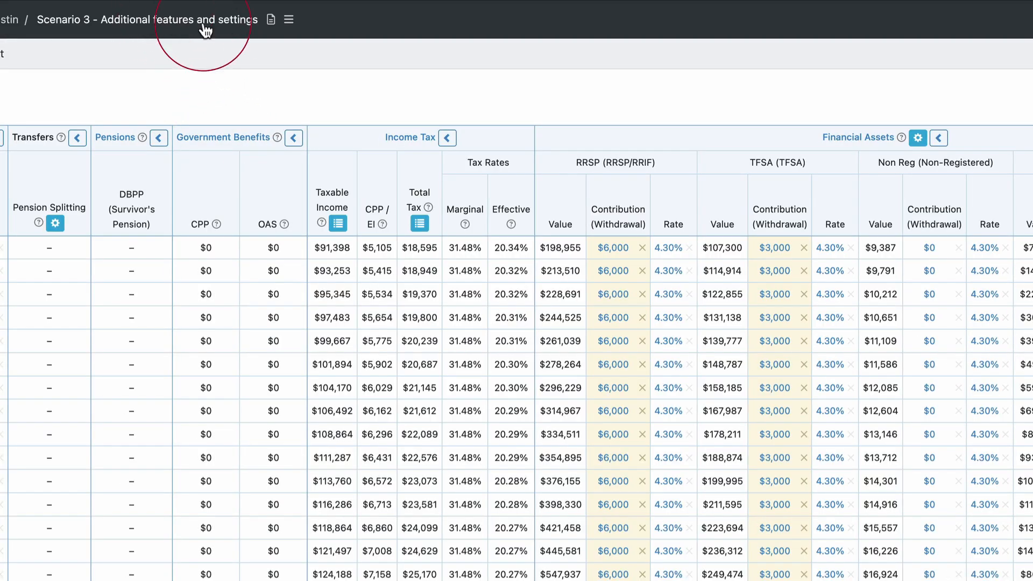
{"action": "left_click", "coordinate": [271, 22]}
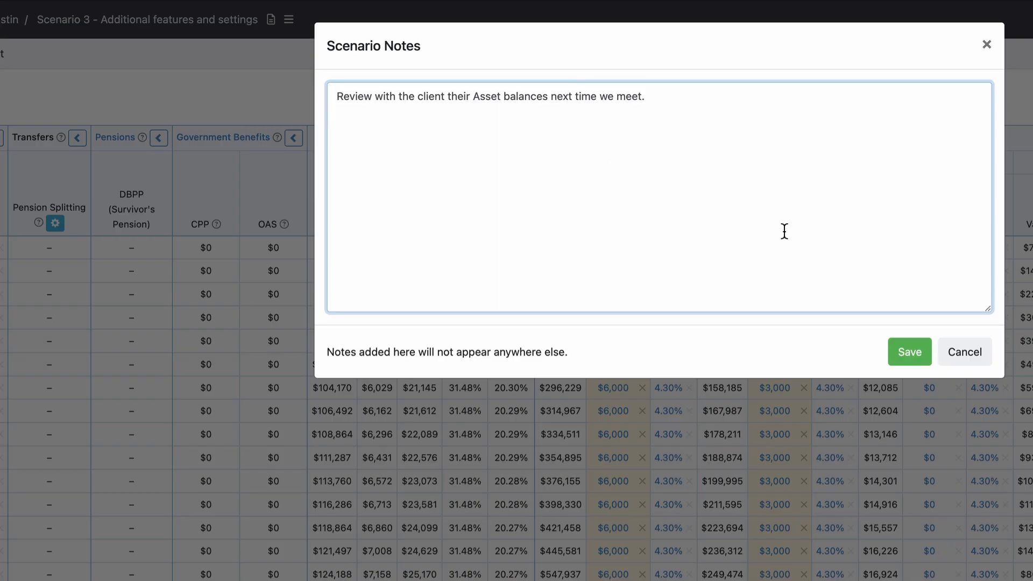
{"action": "left_click", "coordinate": [965, 353]}
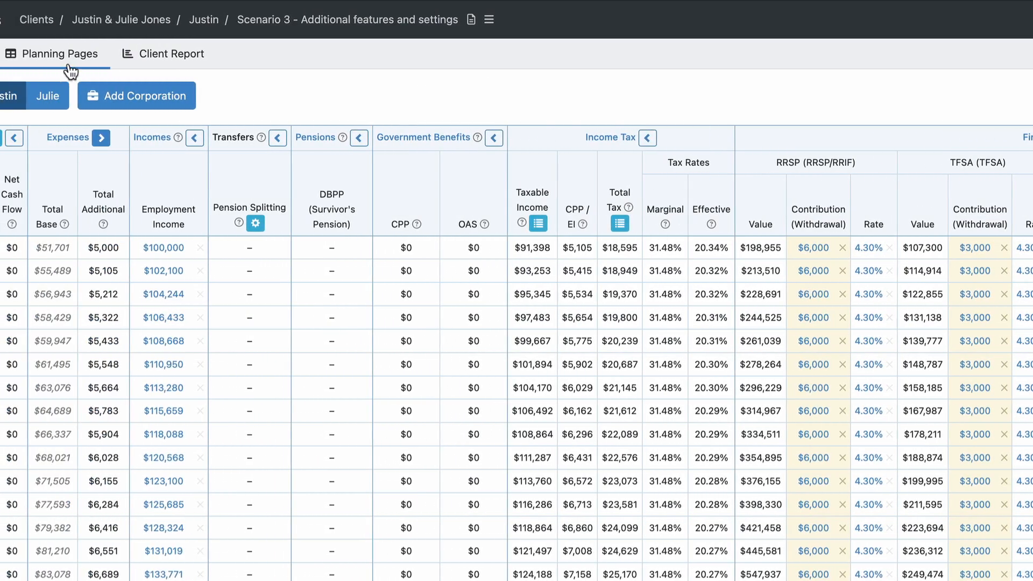
- Open the primary client's assets in the scenario setup and check the account type options for the DCPP asset
{"action": "left_click", "coordinate": [66, 56]}
{"action": "left_click", "coordinate": [65, 59]}
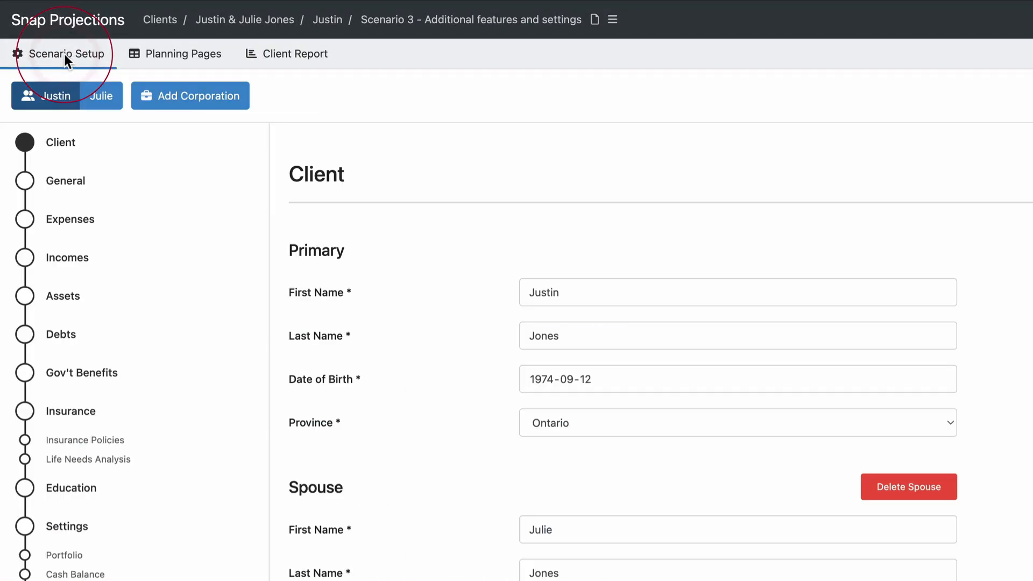
{"action": "left_click", "coordinate": [61, 297]}
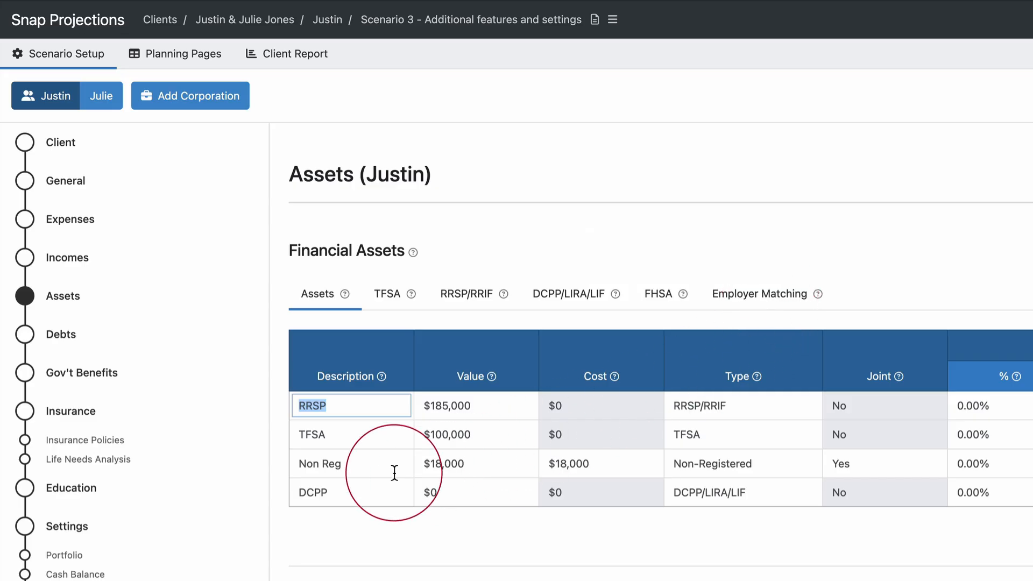
{"action": "left_click", "coordinate": [760, 495]}
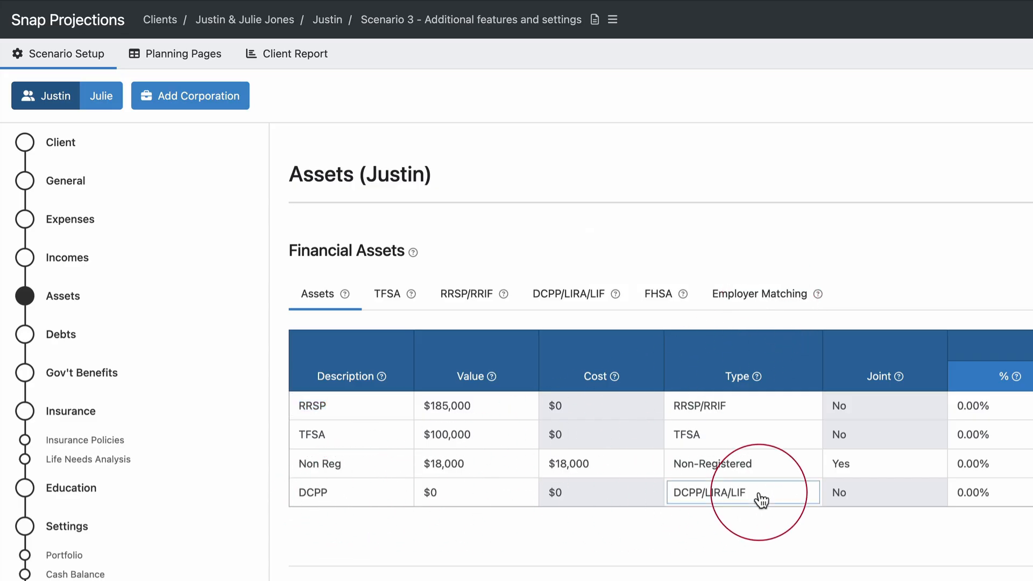
{"action": "left_click", "coordinate": [760, 494]}
- Review the DCPP/LIRA/LIF settings of the DCPP asset, checking the jurisdiction options and the unlock percentage while keeping Ontario
{"action": "left_click", "coordinate": [574, 300]}
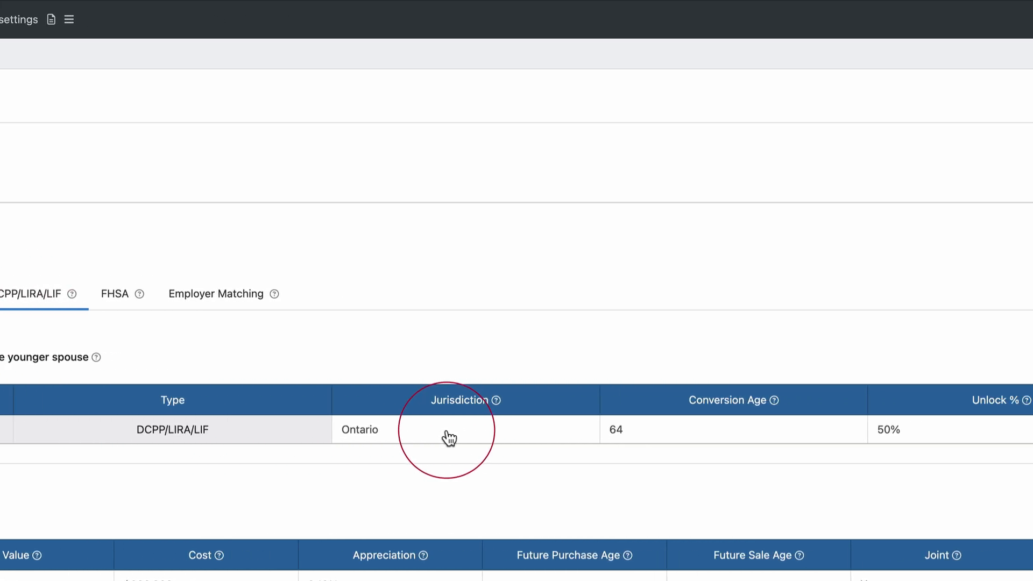
{"action": "left_click", "coordinate": [172, 438]}
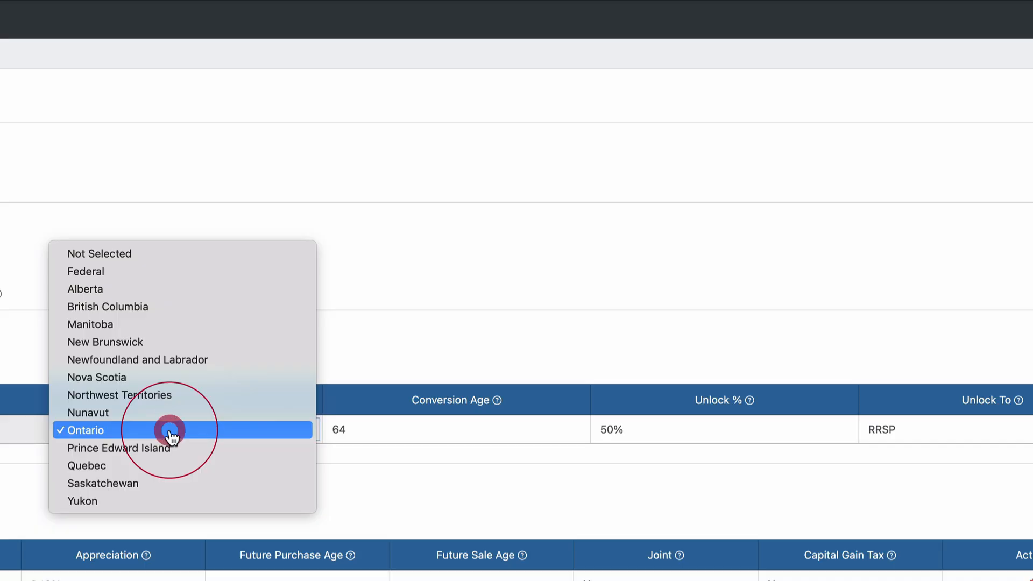
{"action": "left_click", "coordinate": [171, 431]}
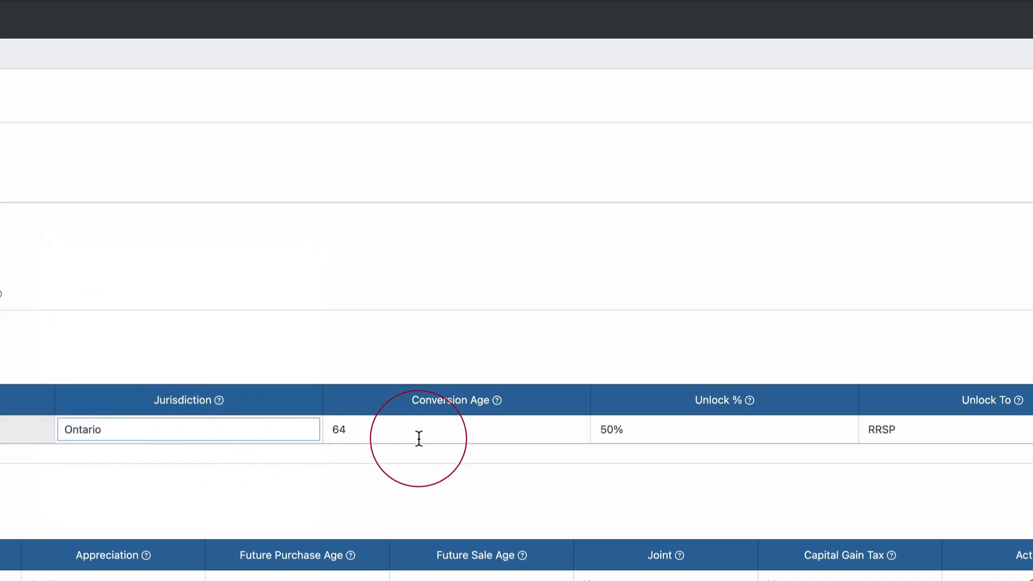
{"action": "left_click", "coordinate": [657, 433]}
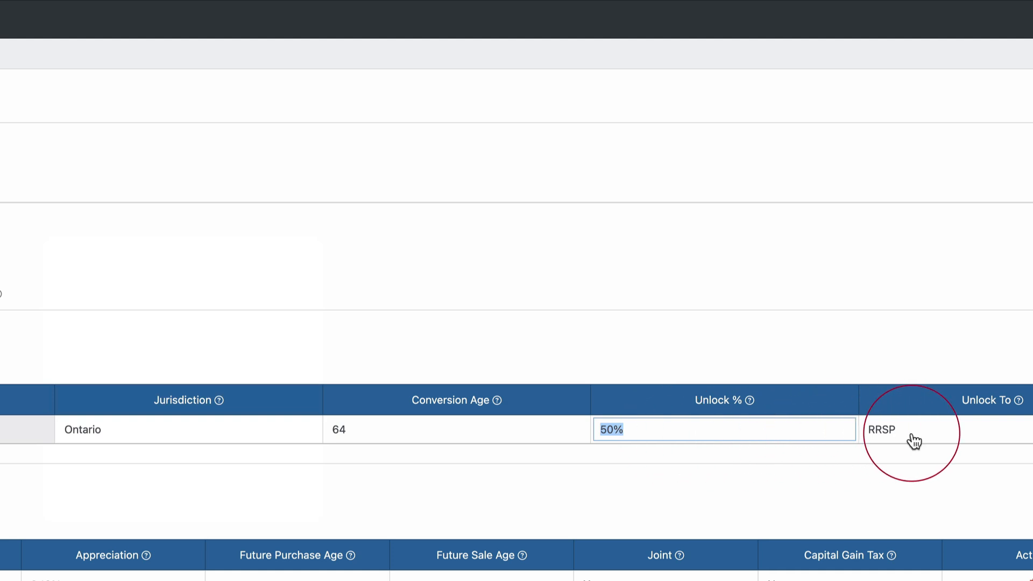
{"action": "left_click", "coordinate": [141, 436]}
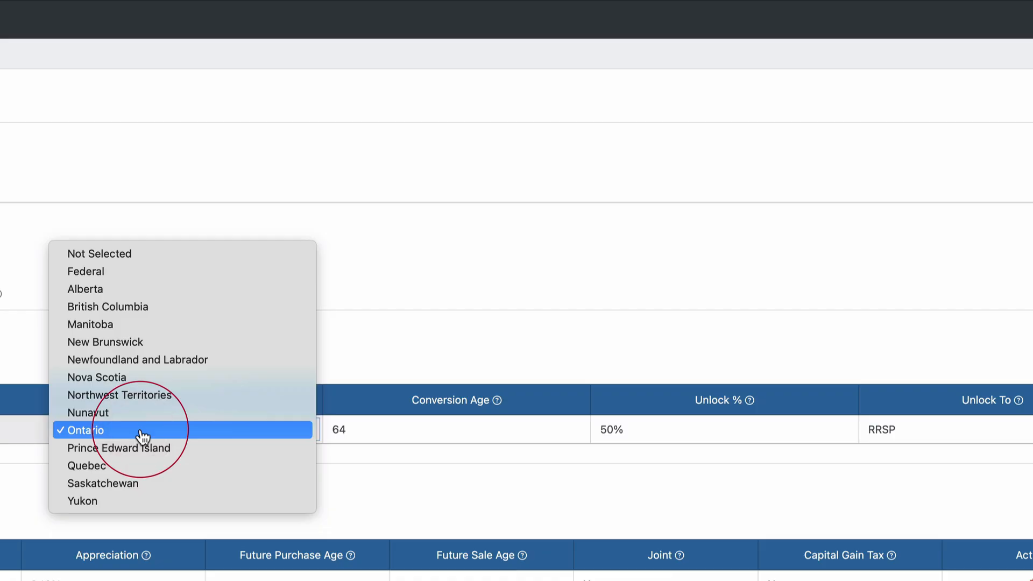
{"action": "left_click", "coordinate": [142, 436]}
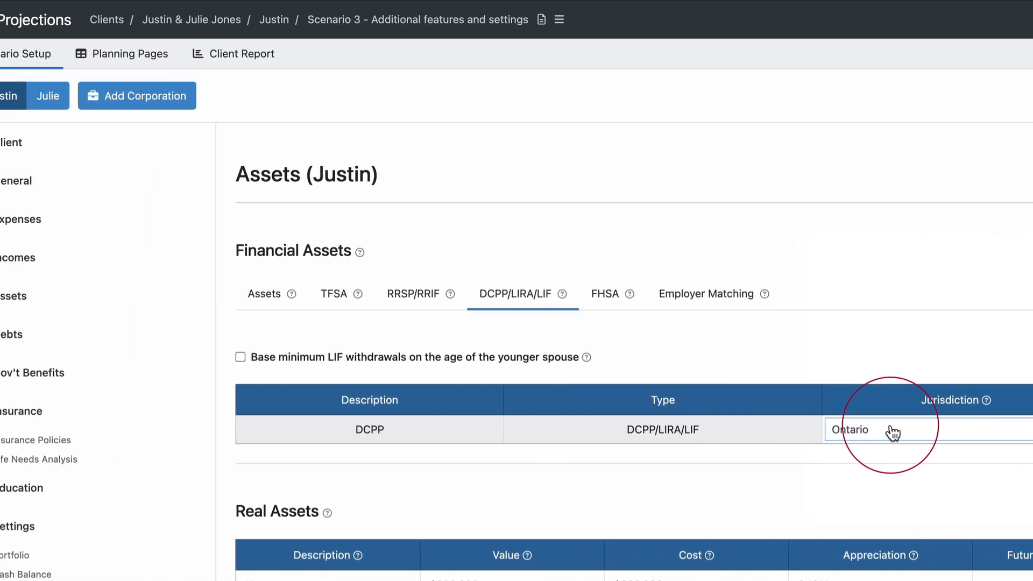
- Review the FHSA settings, including the opening age and the First Home options, keeping First Home as Not Selected
{"action": "left_click", "coordinate": [658, 294]}
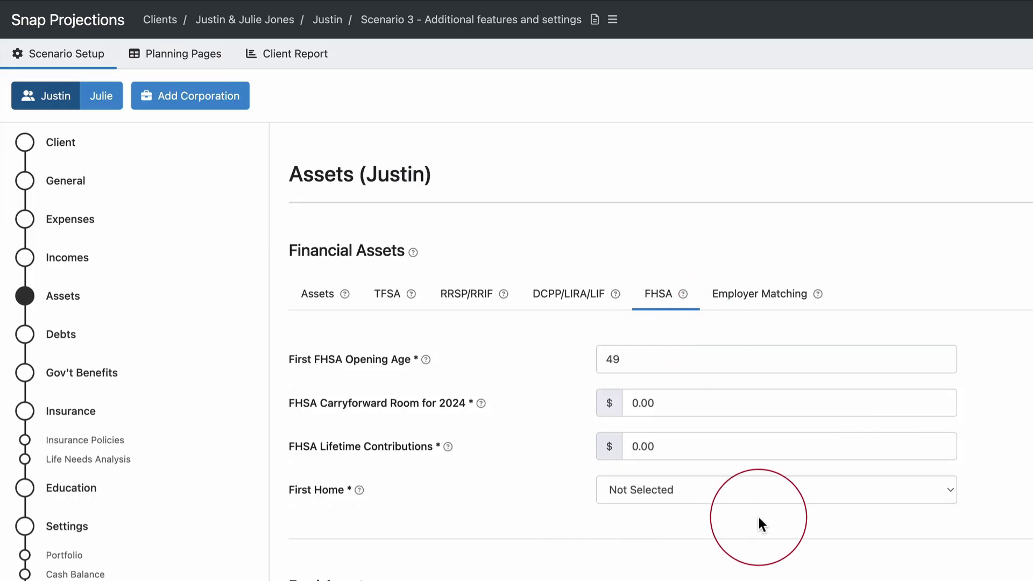
{"action": "mouse_move", "coordinate": [701, 361]}
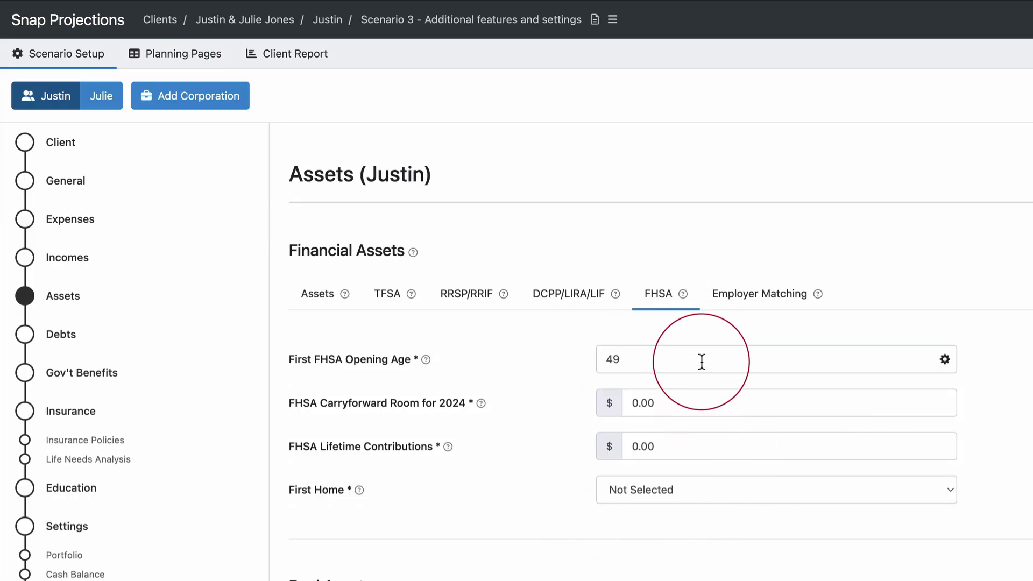
{"action": "left_click", "coordinate": [703, 491]}
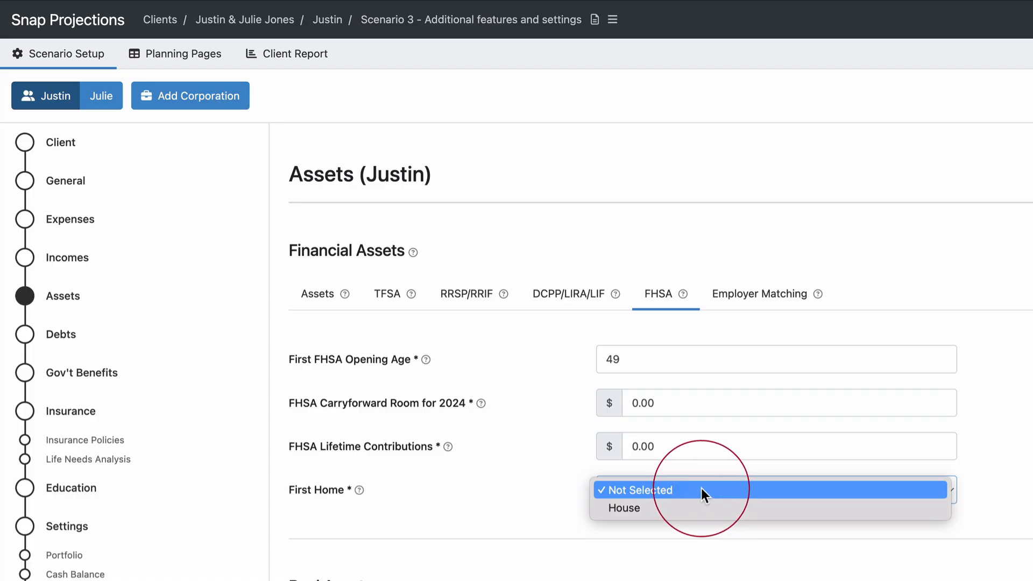
{"action": "left_click", "coordinate": [701, 489]}
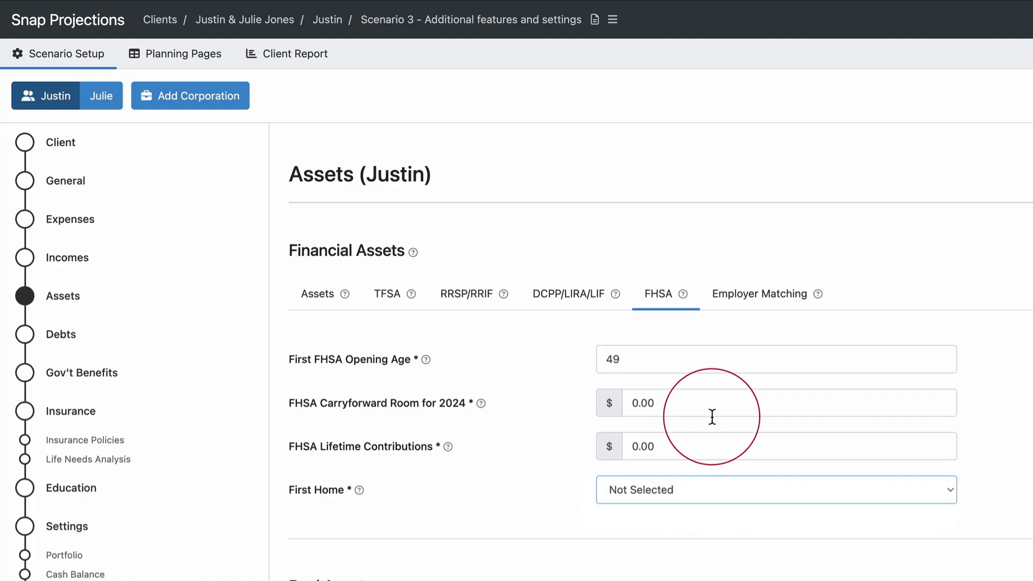
- Check the DCPP's employer matching income options and inspect its yearly employer contributions in the planning pages
{"action": "left_click", "coordinate": [758, 298]}
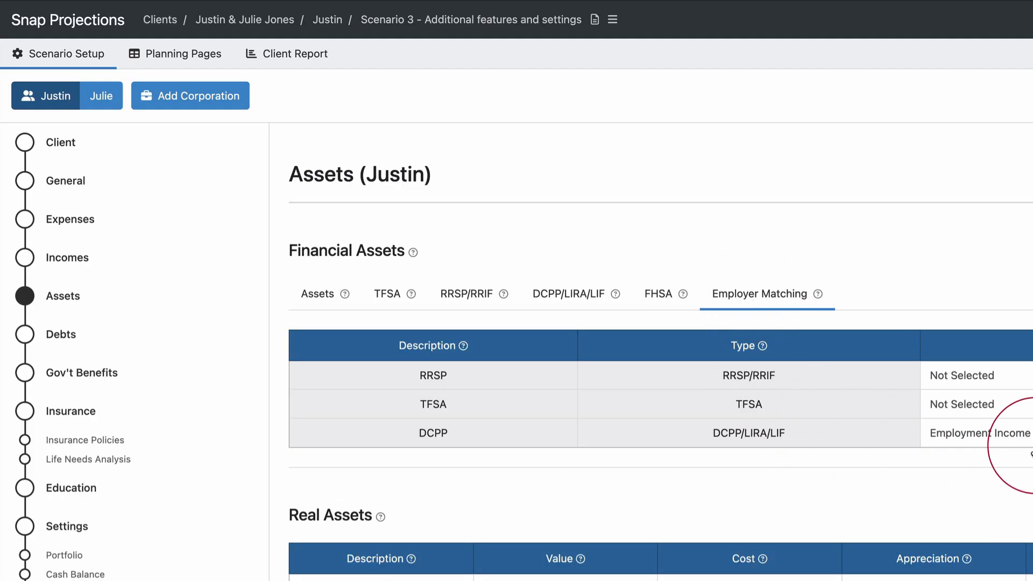
{"action": "left_click", "coordinate": [1023, 447]}
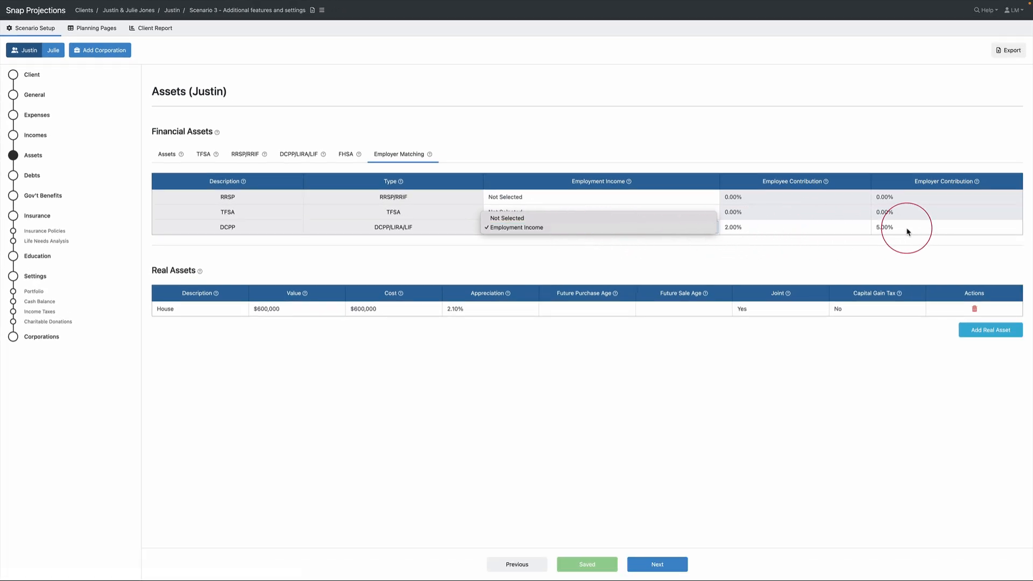
{"action": "left_click", "coordinate": [94, 33]}
{"action": "left_click", "coordinate": [94, 31]}
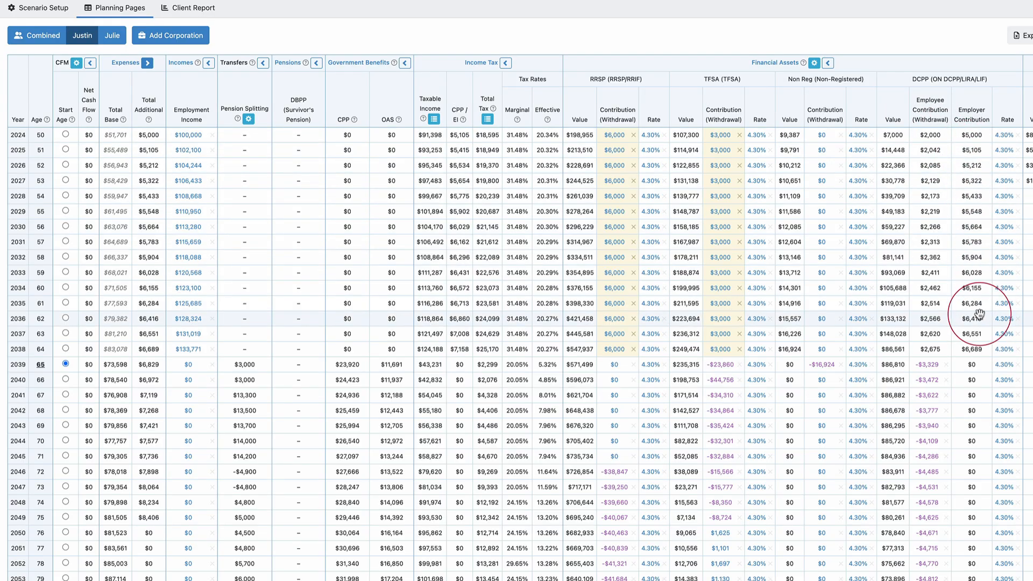
{"action": "left_click", "coordinate": [972, 273]}
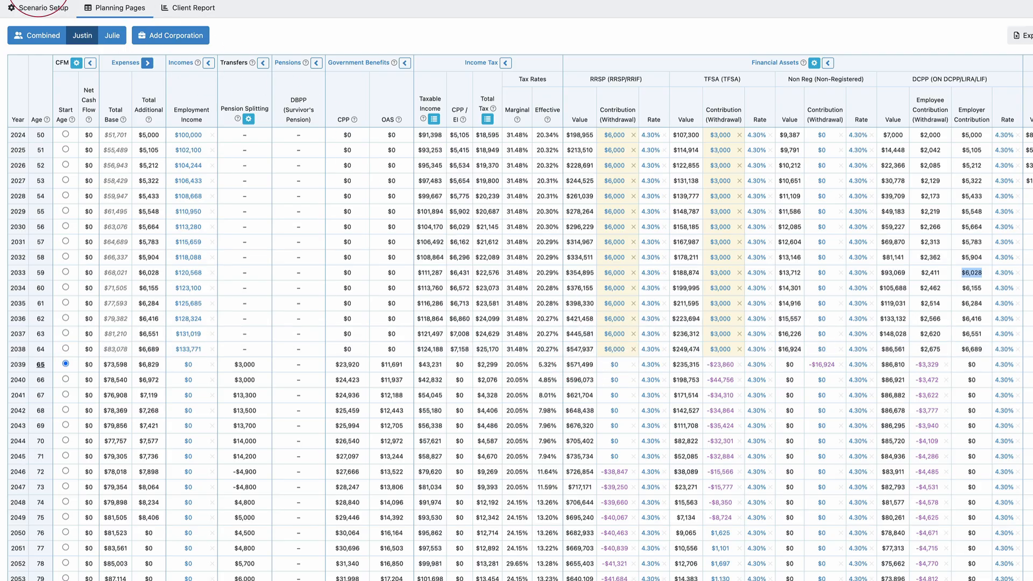
- Open the insurance policies in the scenario setup, review the whole life policy's yearly death benefit and premium schedule, and close it
{"action": "left_click", "coordinate": [32, 8]}
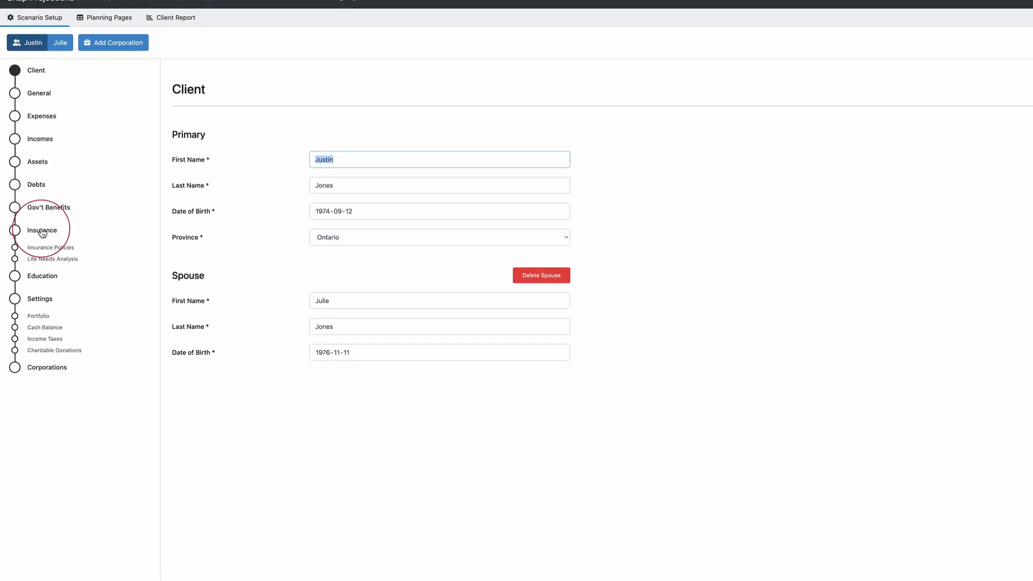
{"action": "left_click", "coordinate": [42, 231]}
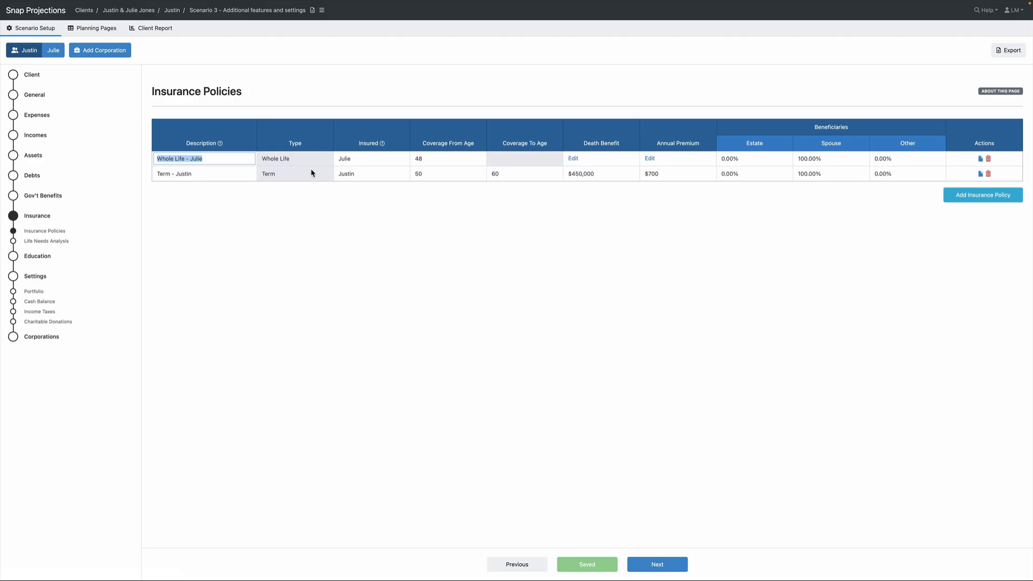
{"action": "left_click", "coordinate": [574, 159]}
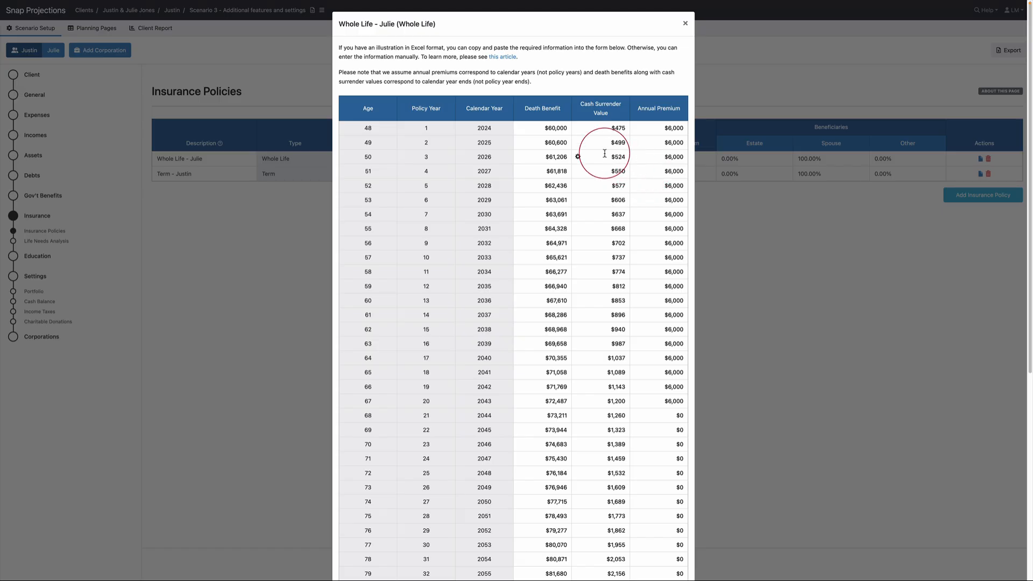
{"action": "left_click", "coordinate": [672, 128]}
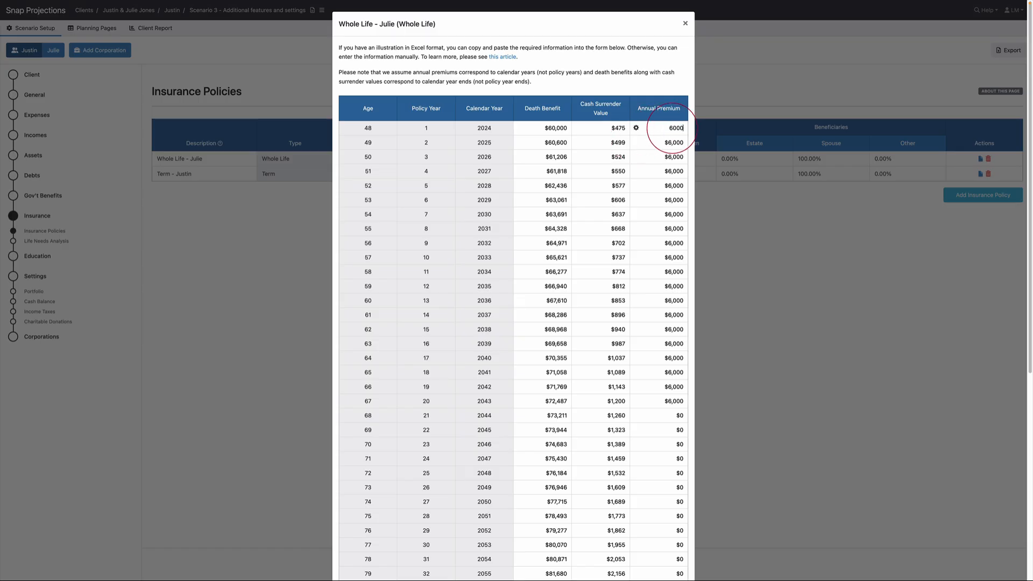
{"action": "left_click", "coordinate": [682, 85]}
{"action": "left_click", "coordinate": [685, 25]}
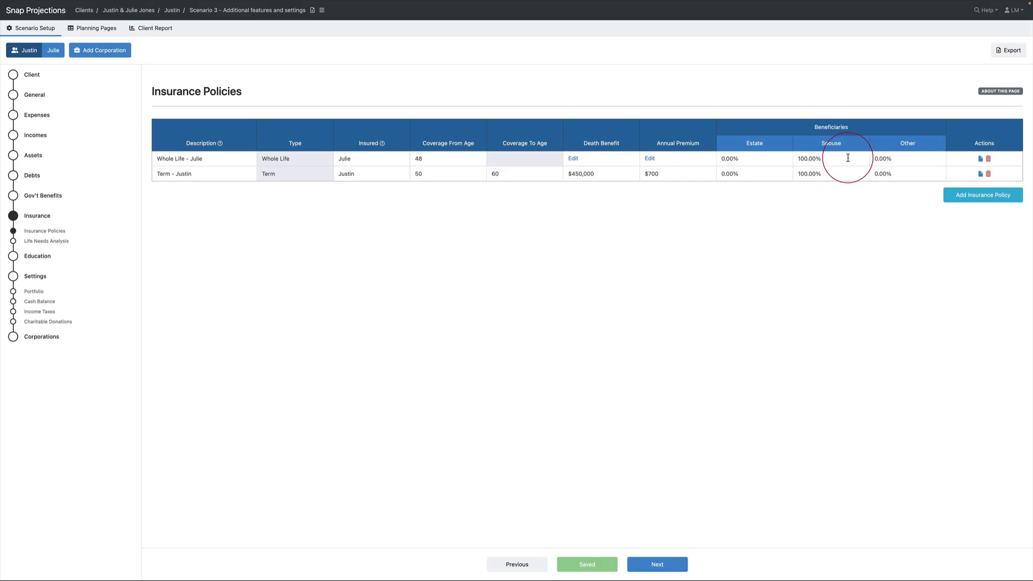
- Open the coverage end age options of the term insurance policy
{"action": "left_click", "coordinate": [520, 174]}
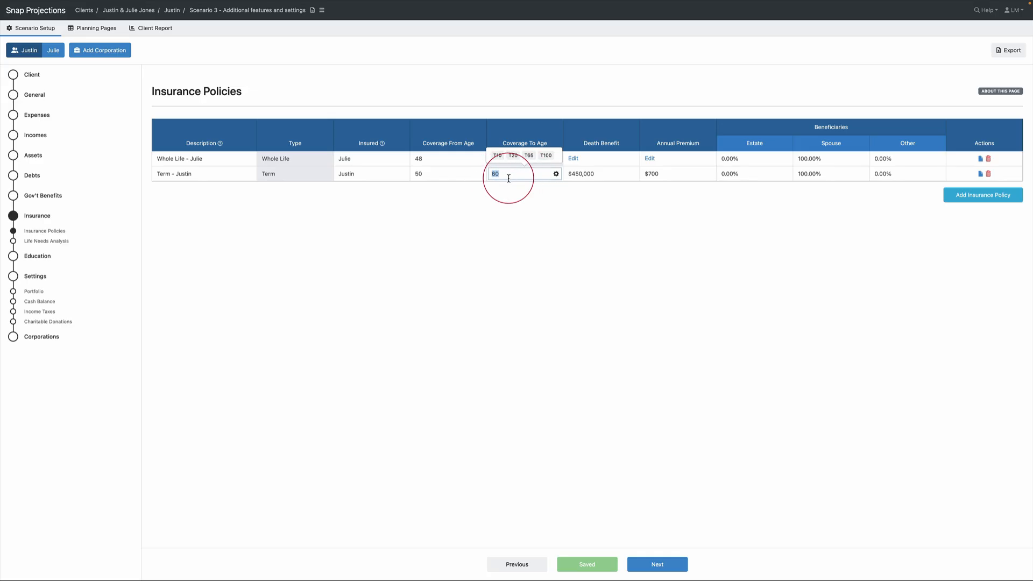
{"action": "left_click", "coordinate": [556, 174]}
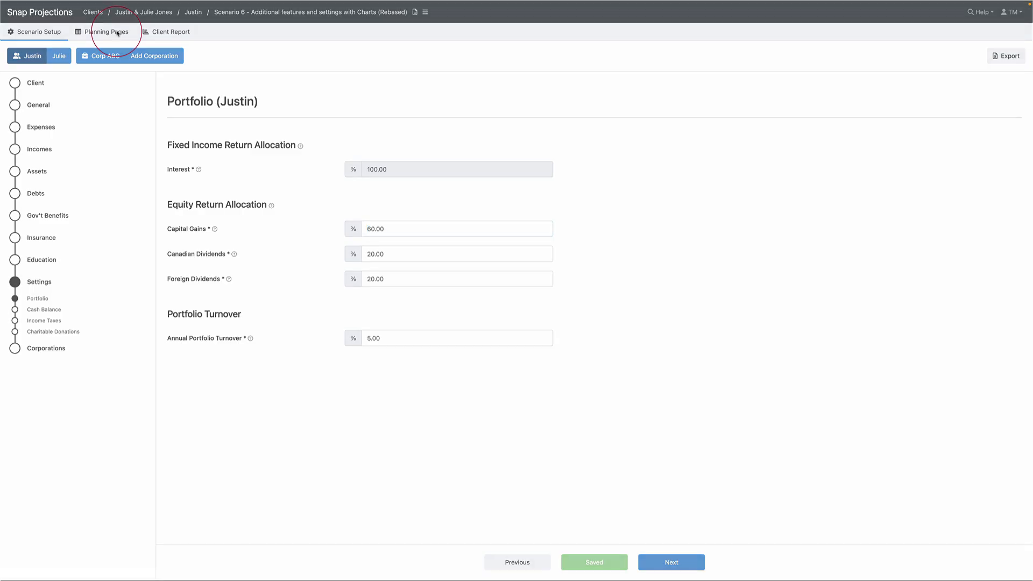
- Open the life insurance needs analysis from the planning pages and examine the expense coverage, liabilities and available resources in its setup
{"action": "left_click", "coordinate": [118, 33]}
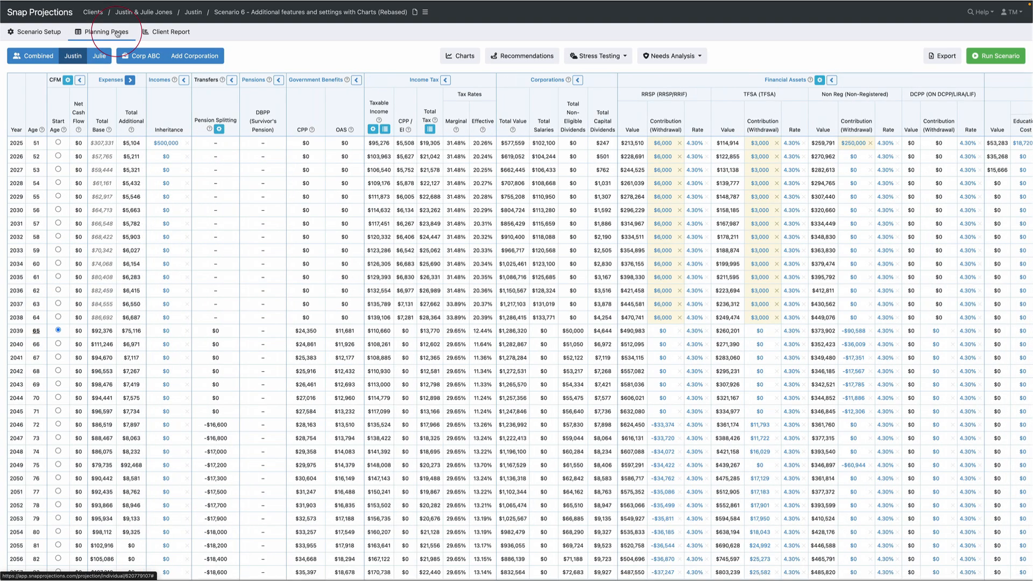
{"action": "left_click", "coordinate": [697, 55]}
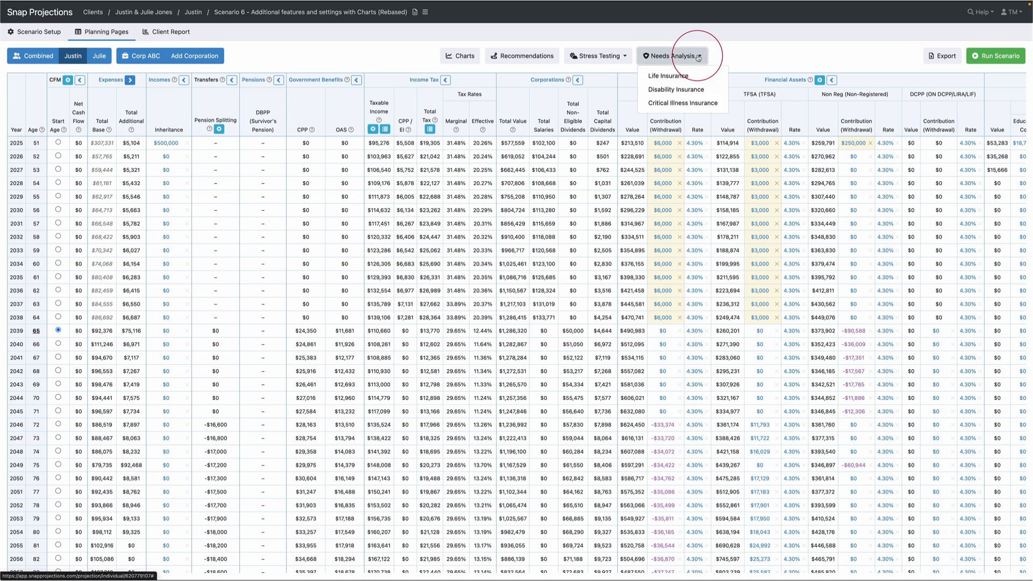
{"action": "left_click", "coordinate": [696, 76]}
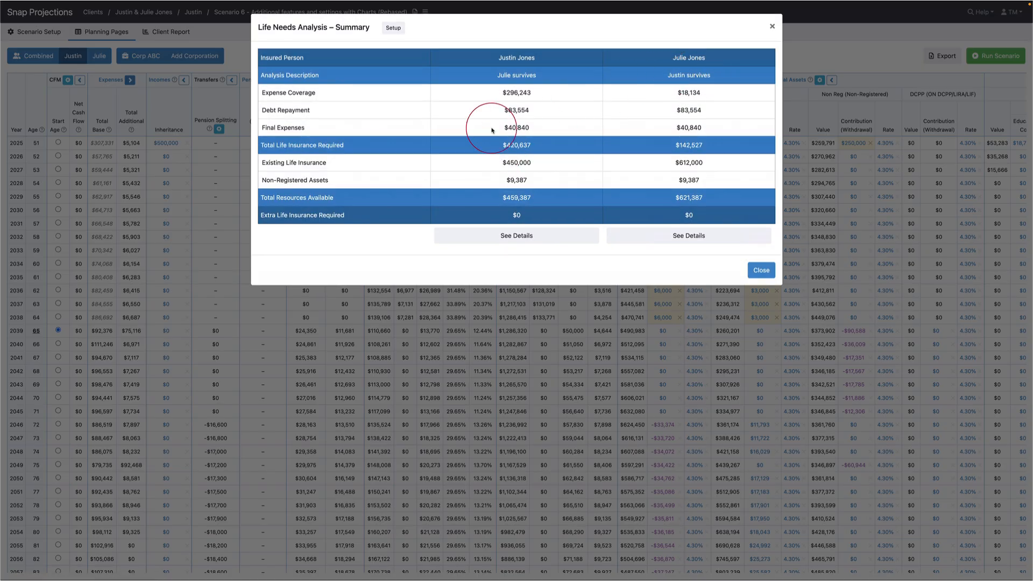
{"action": "left_click", "coordinate": [404, 31]}
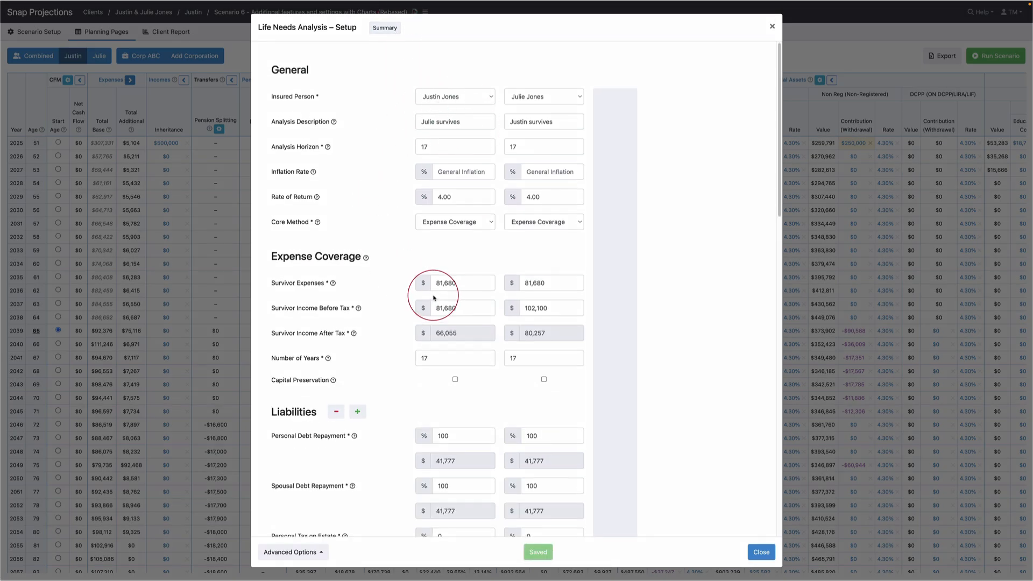
{"action": "scroll", "coordinate": [431, 290], "scroll_direction": "down", "scroll_amount": 3}
{"action": "scroll", "coordinate": [433, 284], "scroll_direction": "down", "scroll_amount": 3}
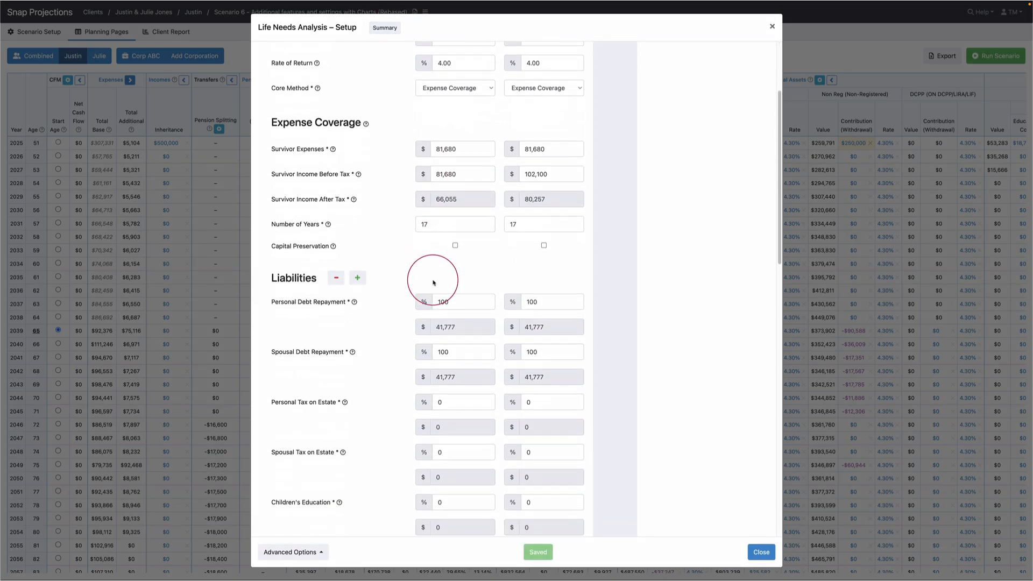
{"action": "scroll", "coordinate": [432, 278], "scroll_direction": "down", "scroll_amount": 4}
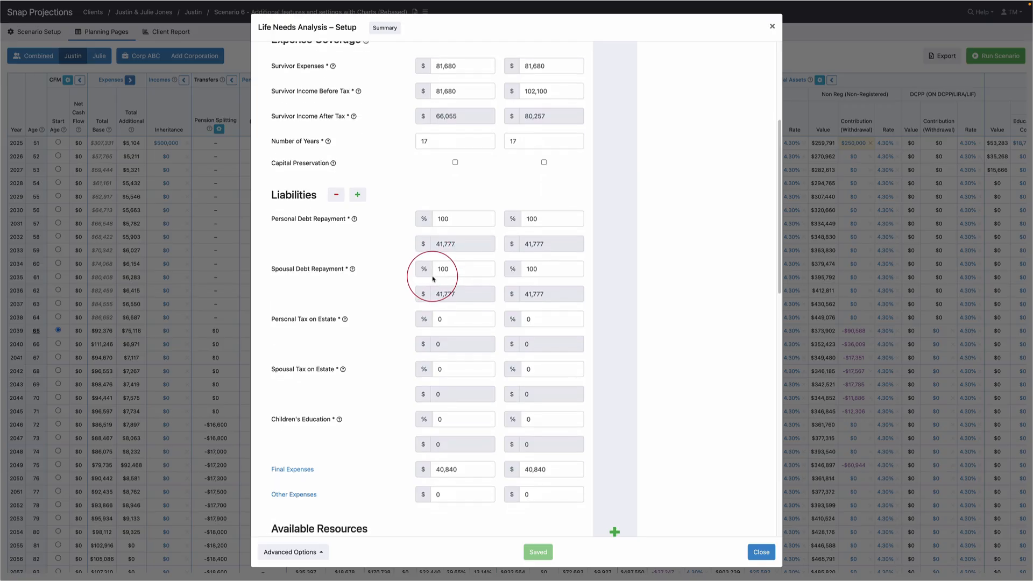
{"action": "scroll", "coordinate": [431, 275], "scroll_direction": "down", "scroll_amount": 9}
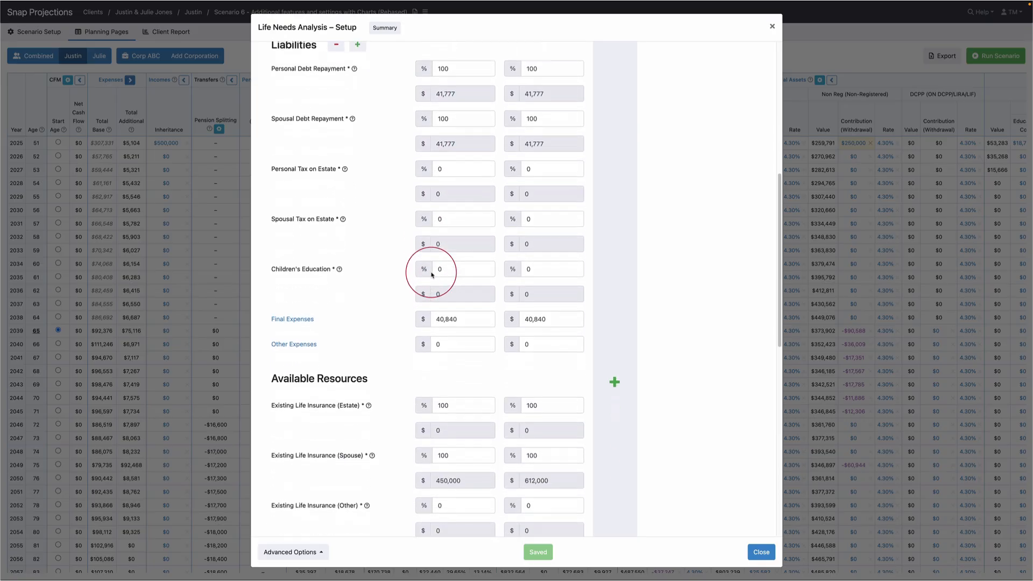
{"action": "scroll", "coordinate": [431, 274], "scroll_direction": "down", "scroll_amount": 8}
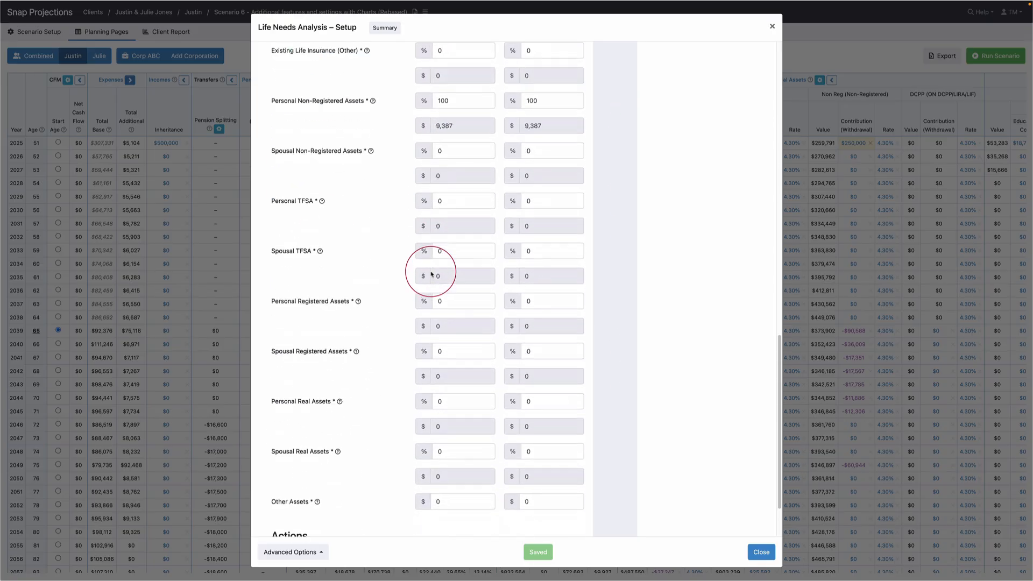
- Open the life needs analysis summary, examine the year-by-year details for the primary client as insured person, and close it
{"action": "scroll", "coordinate": [413, 291], "scroll_direction": "up", "scroll_amount": 20}
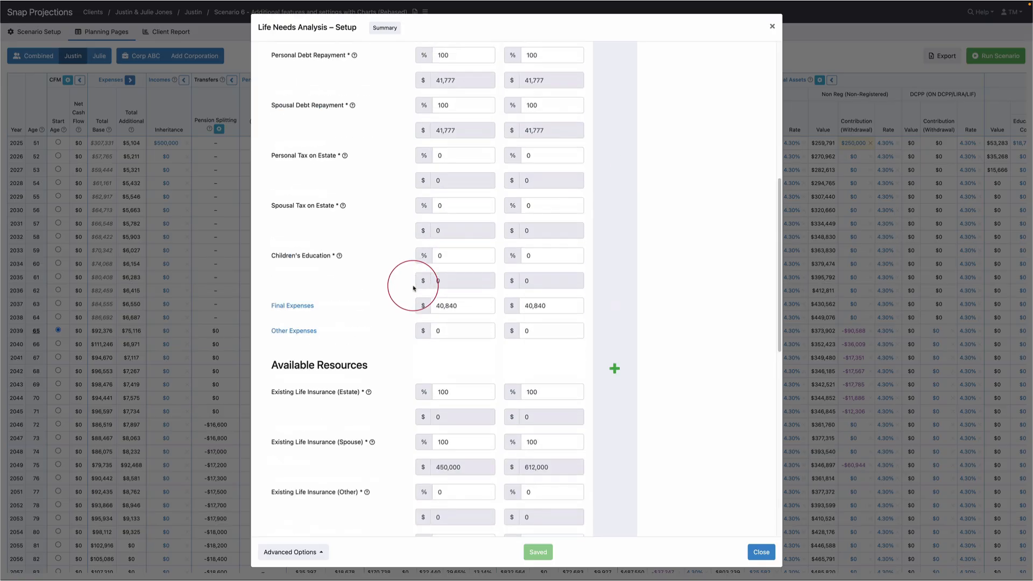
{"action": "left_click", "coordinate": [386, 32]}
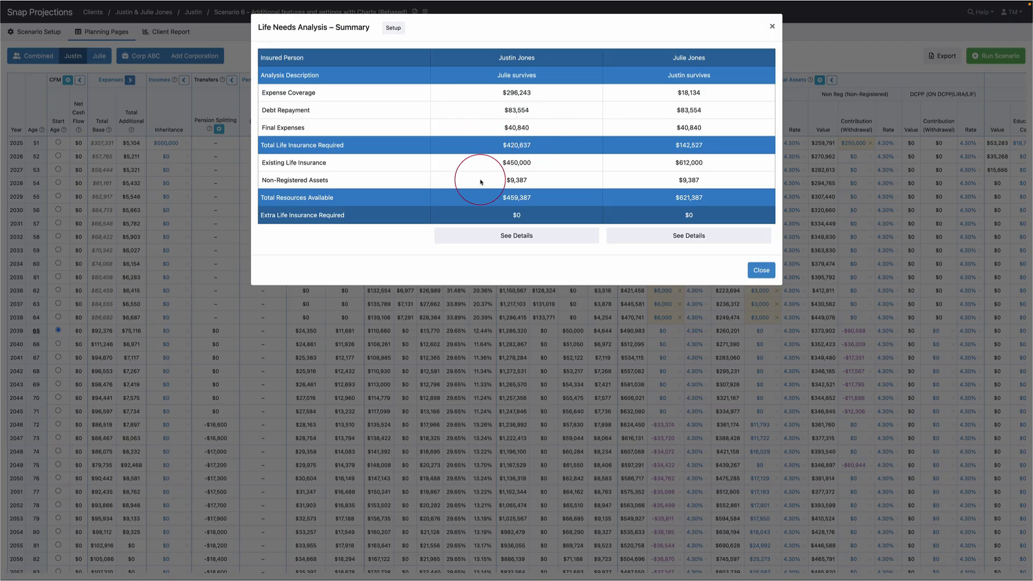
{"action": "left_click", "coordinate": [527, 238]}
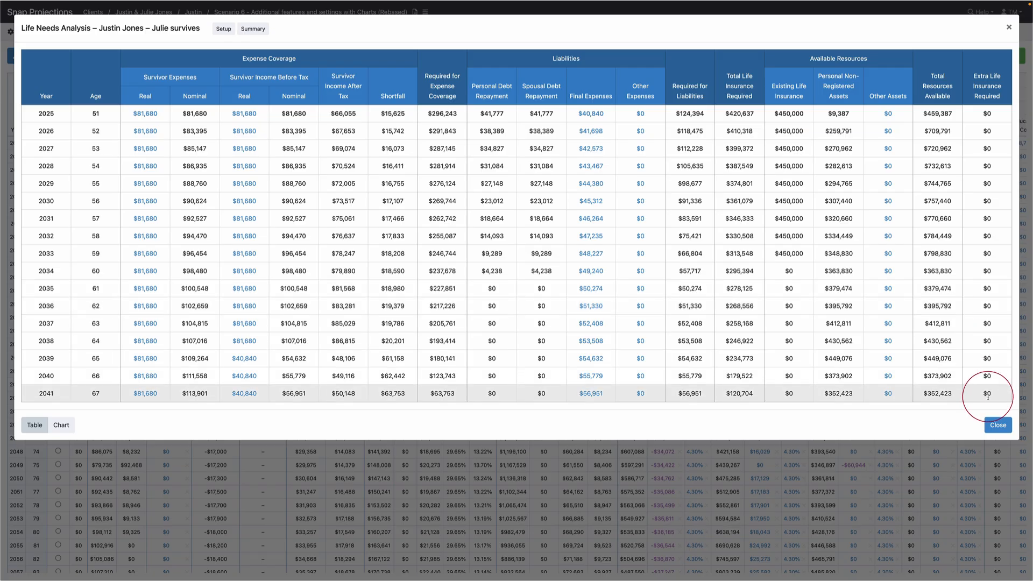
{"action": "left_click", "coordinate": [997, 424]}
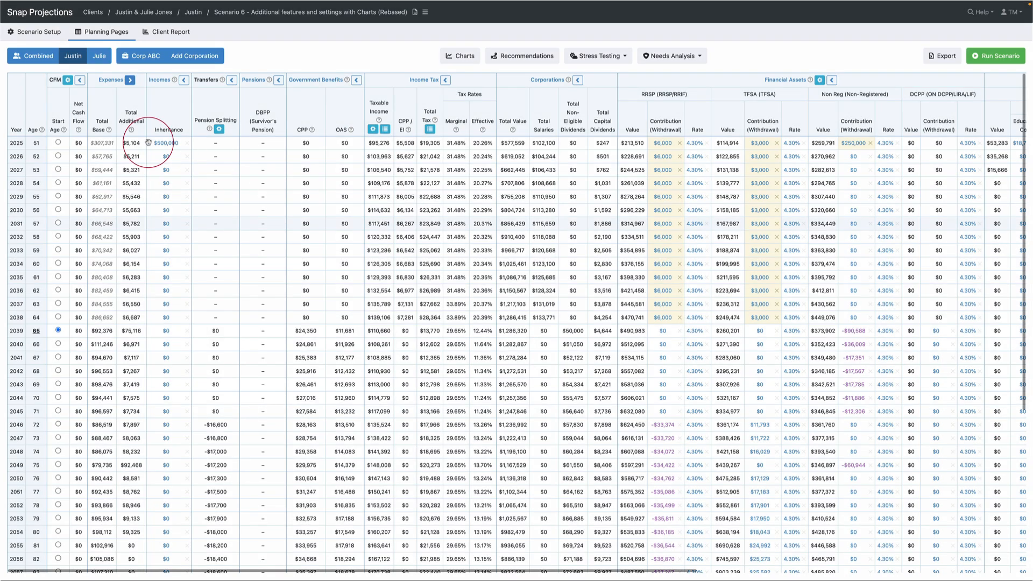
- Open the Family RESP from the education section of the scenario setup and check its subscriber options, keeping the primary client
{"action": "left_click", "coordinate": [39, 31]}
{"action": "left_click", "coordinate": [25, 159]}
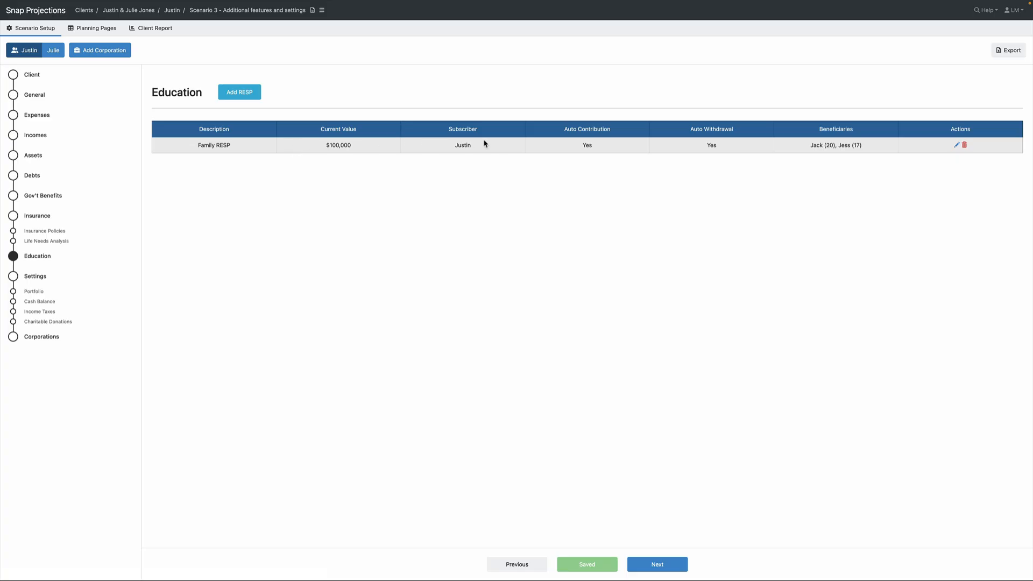
{"action": "left_click", "coordinate": [957, 147]}
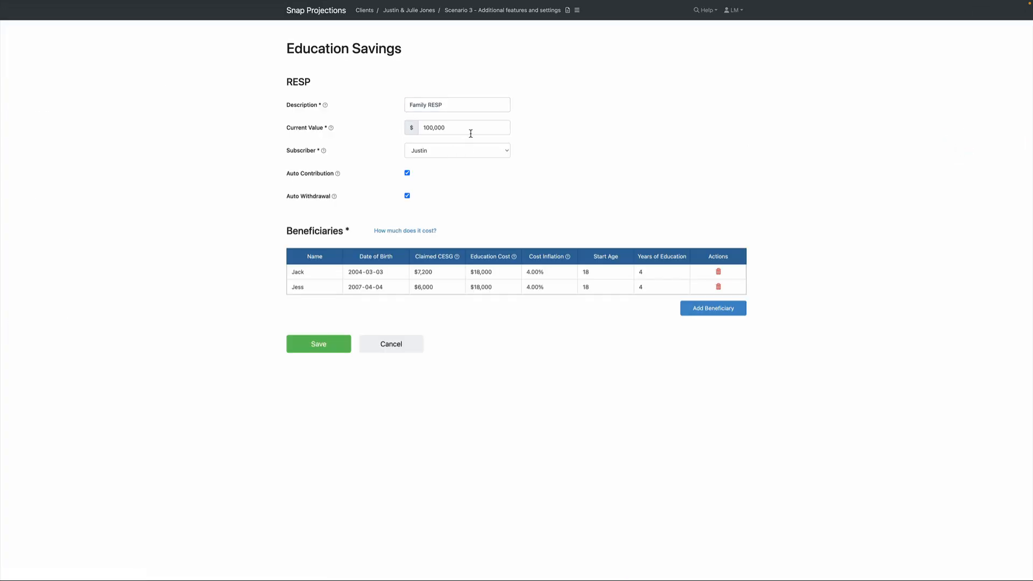
{"action": "left_click", "coordinate": [459, 151]}
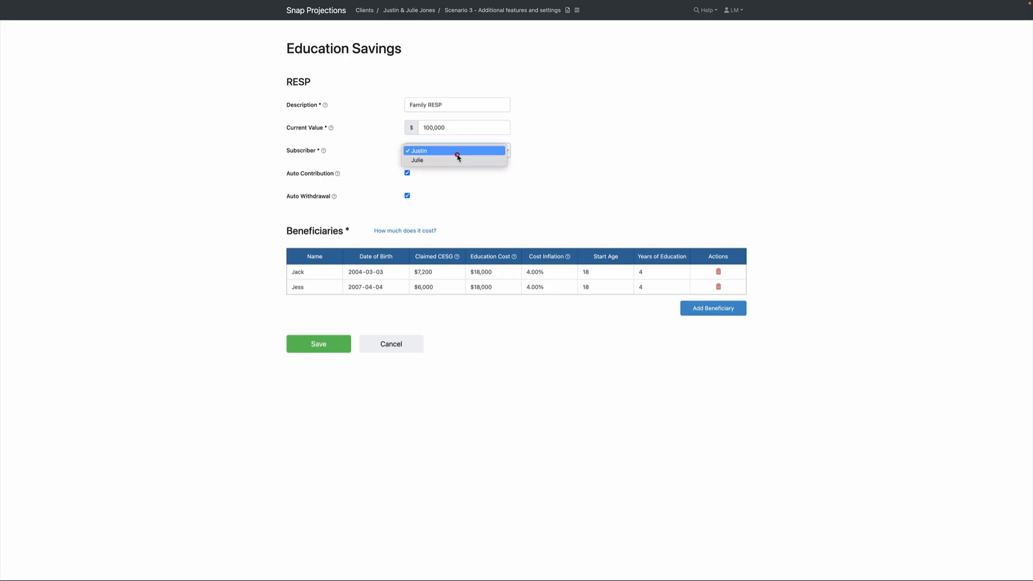
{"action": "left_click", "coordinate": [457, 151]}
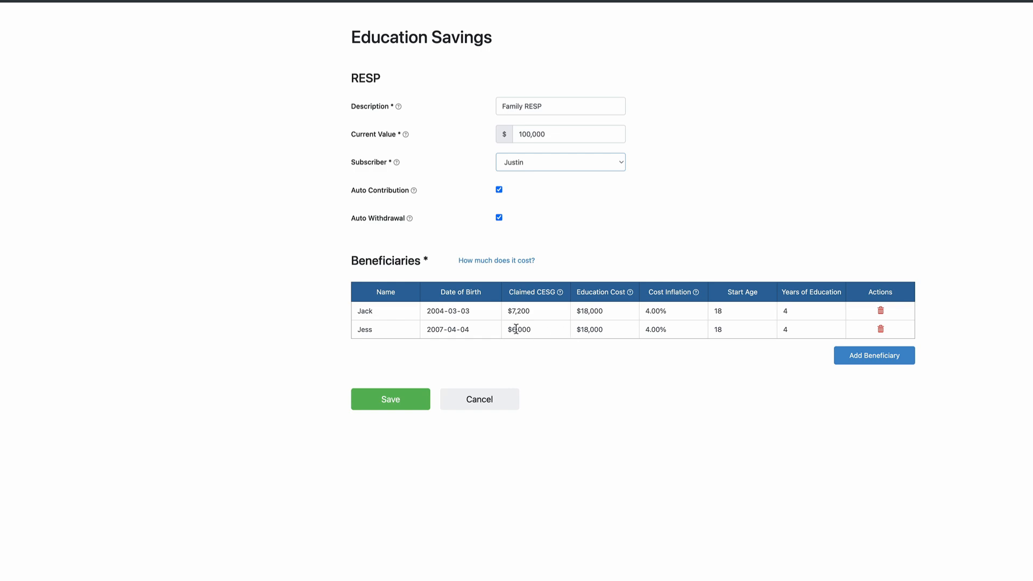
- Check the first beneficiary's claimed CESG, education cost, cost inflation, start age and years of education, and save the RESP
{"action": "left_click", "coordinate": [546, 312]}
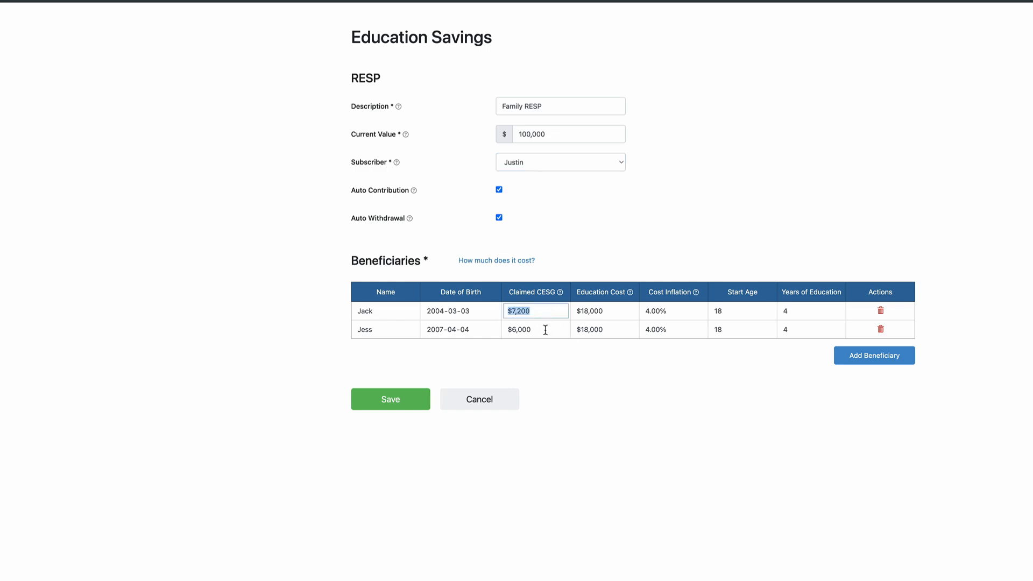
{"action": "left_click", "coordinate": [625, 314]}
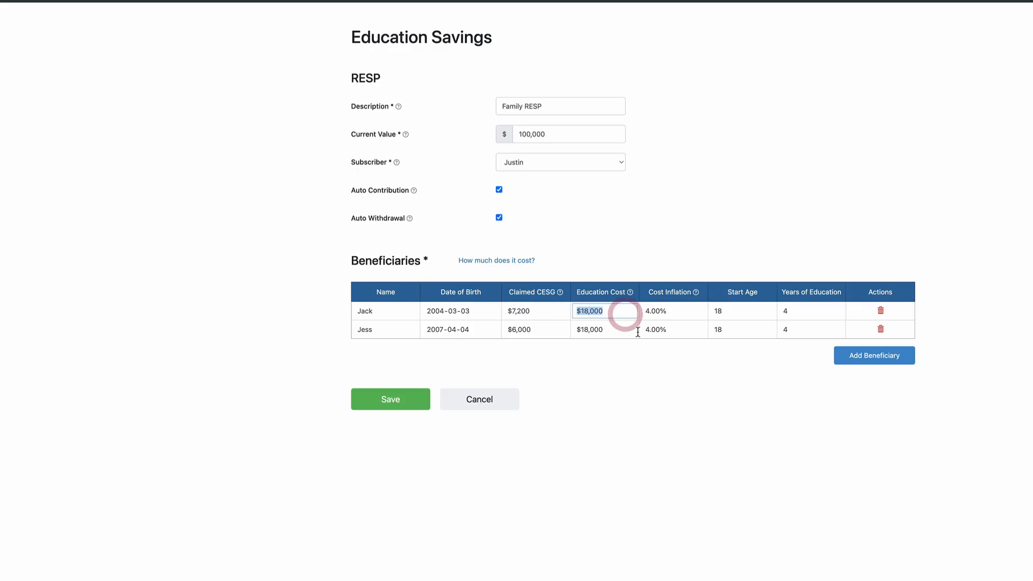
{"action": "left_click", "coordinate": [692, 313]}
{"action": "left_click", "coordinate": [741, 314]}
{"action": "left_click", "coordinate": [811, 312]}
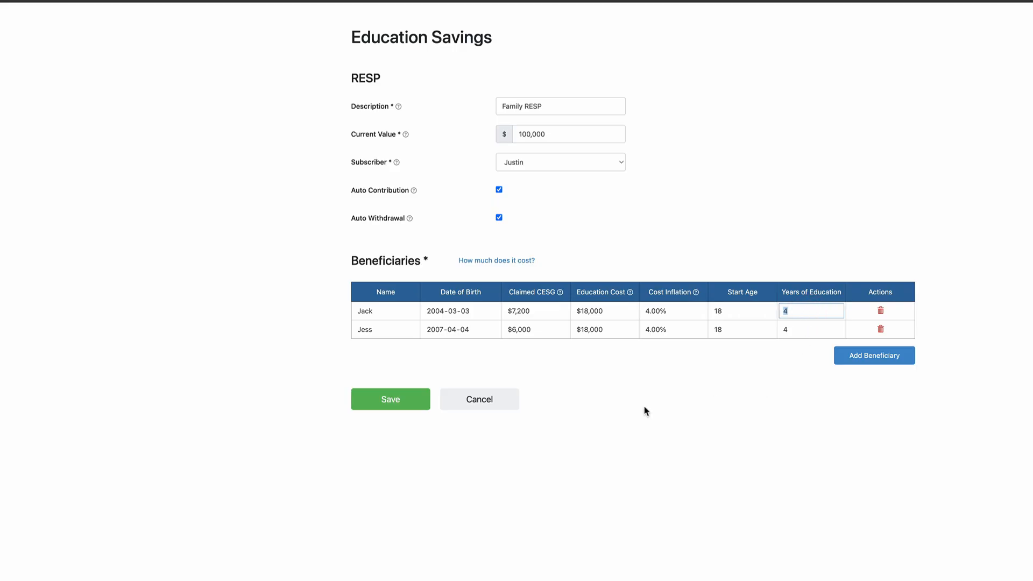
{"action": "left_click", "coordinate": [401, 398]}
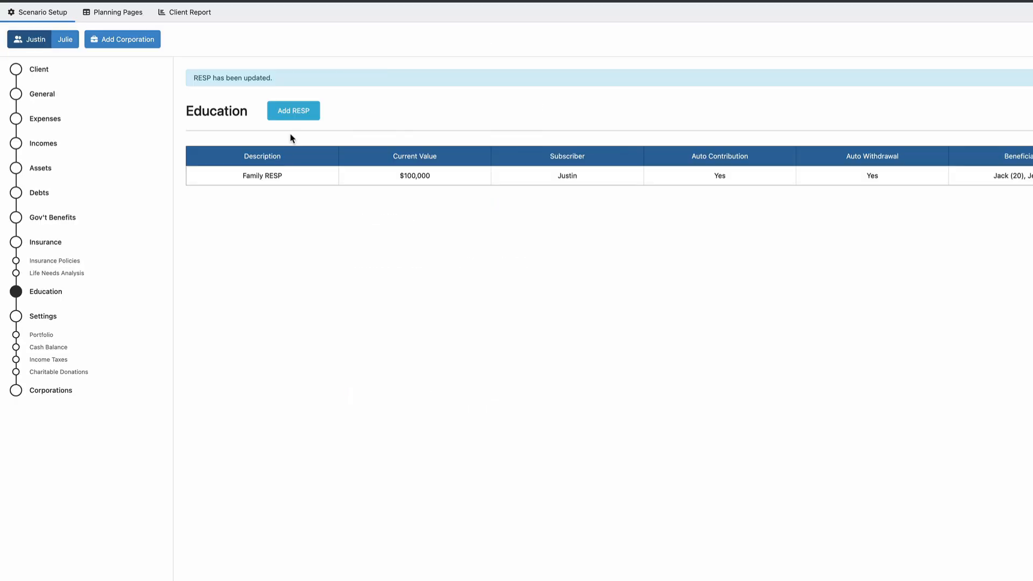
- Open the planning pages and examine the Family RESP's education costs, contributions and CESG for each beneficiary
{"action": "left_click", "coordinate": [127, 12]}
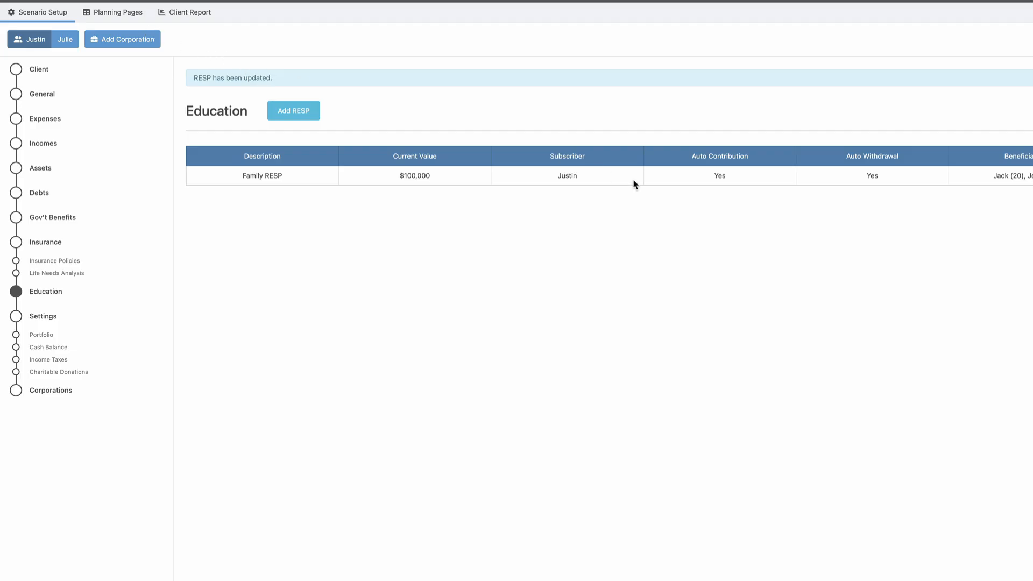
{"action": "scroll", "coordinate": [767, 214], "scroll_direction": "right", "scroll_amount": 3}
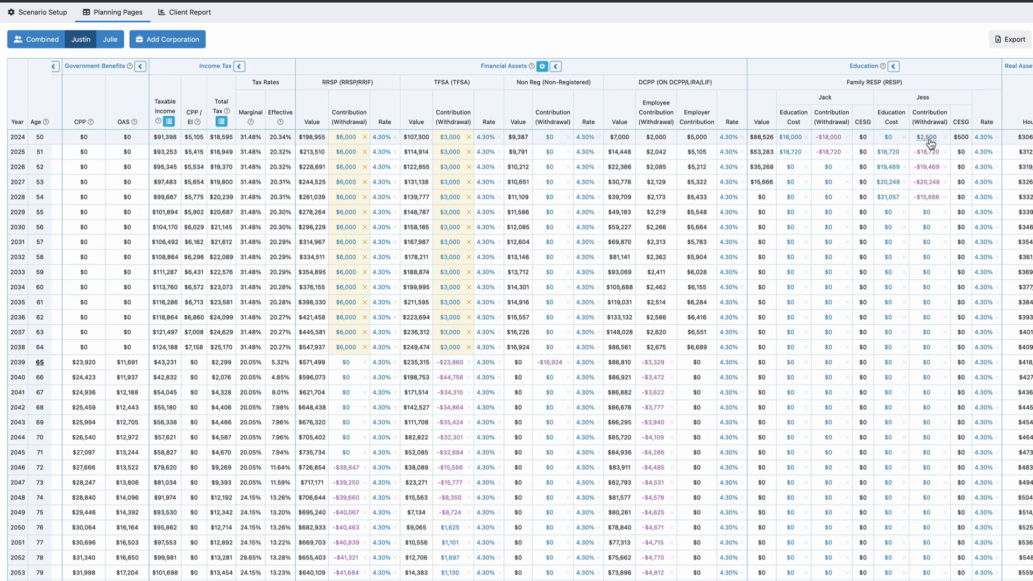
{"action": "mouse_move", "coordinate": [931, 144]}
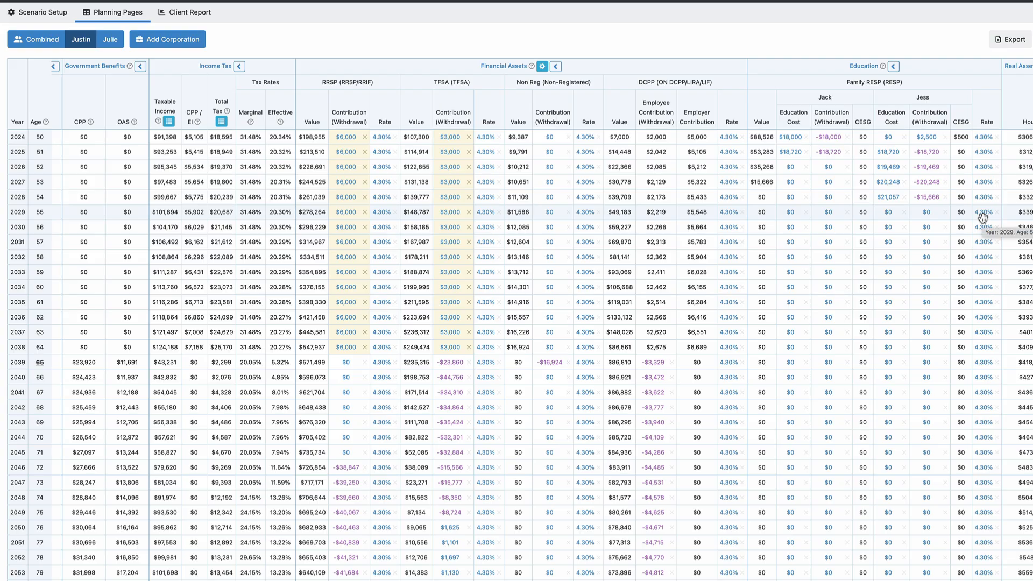
- Set the second RESP beneficiary's 2024 contribution to $5,000 and rerun the scenario
{"action": "left_click", "coordinate": [928, 137]}
{"action": "type", "text": "5,0"}
{"action": "type", "text": "000"}
{"action": "left_click", "coordinate": [1019, 148]}
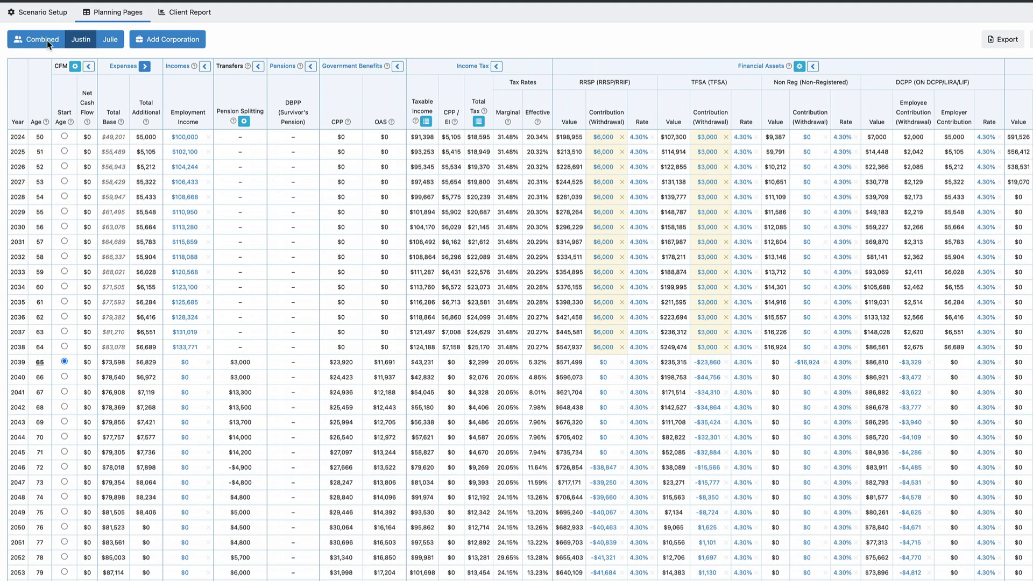
- Open the portfolio settings in the scenario setup and review the equity return allocation, including capital gains, and the portfolio turnover
{"action": "left_click", "coordinate": [39, 11]}
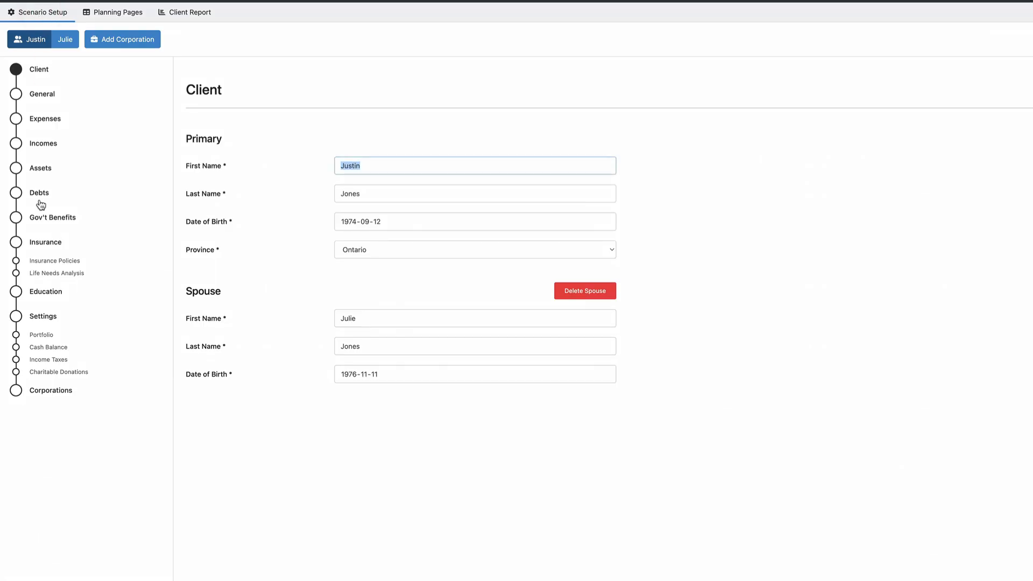
{"action": "left_click", "coordinate": [43, 336]}
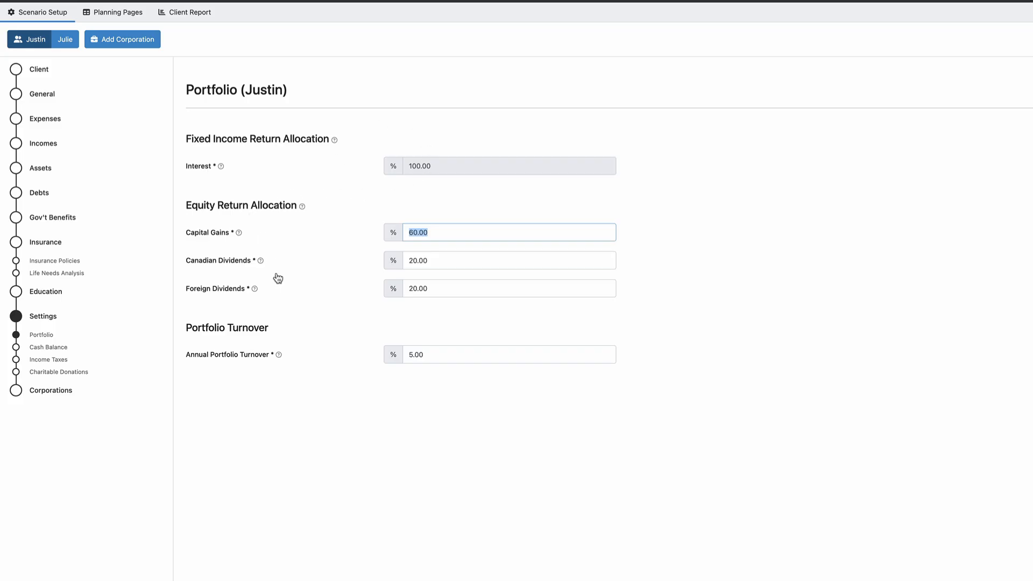
{"action": "left_click", "coordinate": [464, 232]}
- Open the taxable income details from the planning pages, examine the yearly investment income breakdown, and close them
{"action": "left_click", "coordinate": [120, 15]}
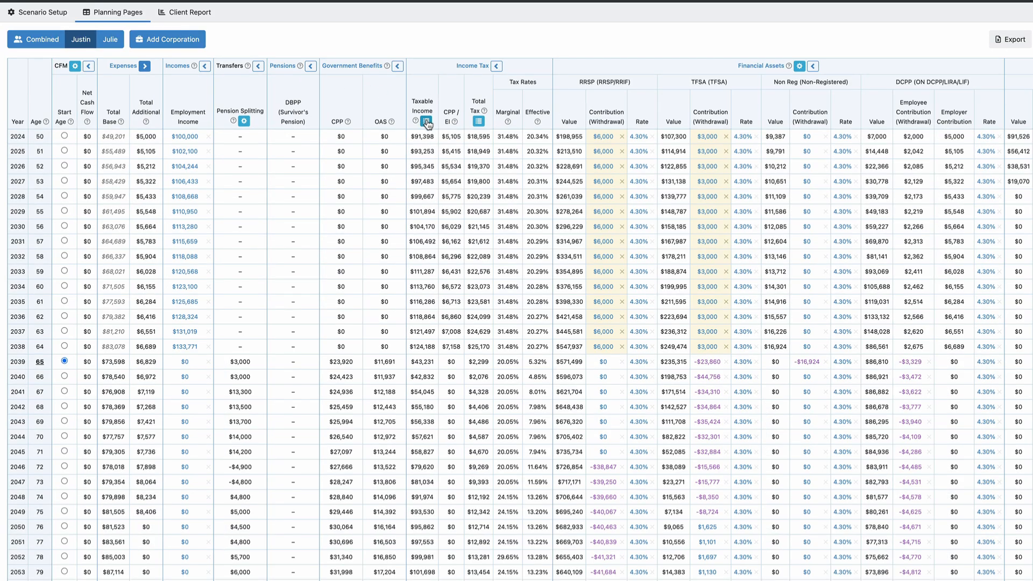
{"action": "left_click", "coordinate": [426, 122]}
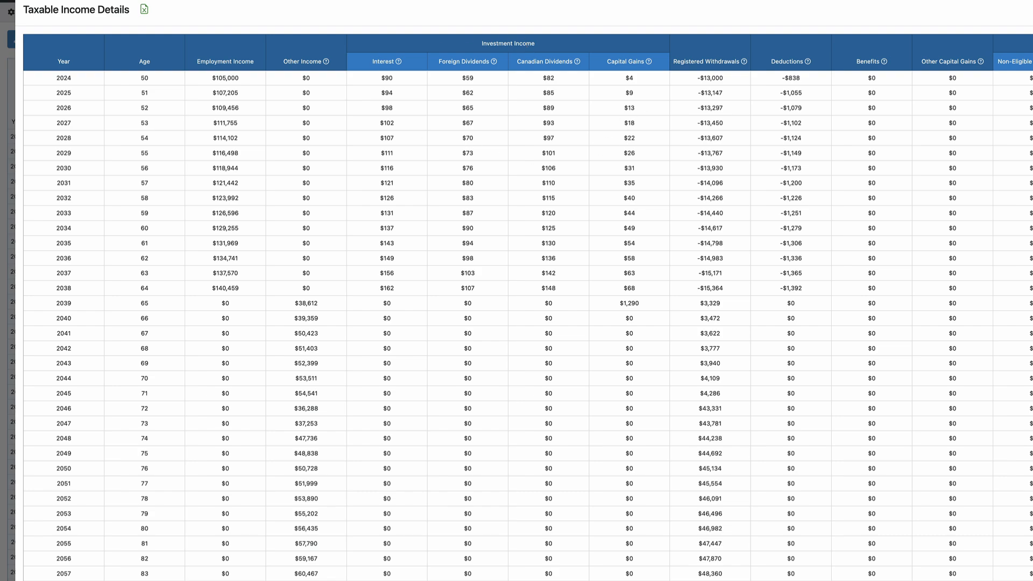
{"action": "key", "text": "Escape"}
- Open the assets in the scenario setup and check the Non Reg account's fixed income and equity percentages
{"action": "mouse_move", "coordinate": [59, 17]}
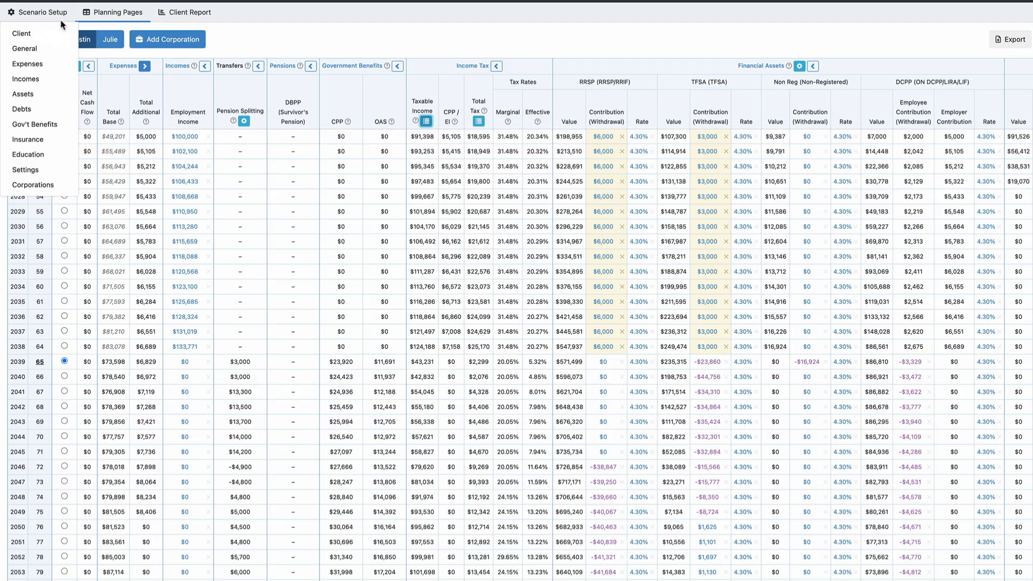
{"action": "left_click", "coordinate": [25, 93]}
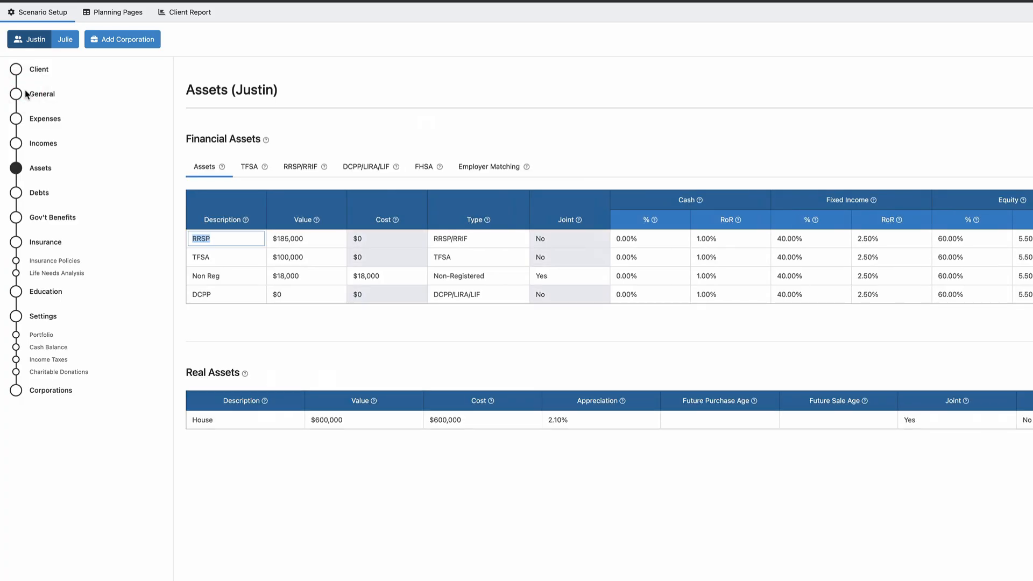
{"action": "left_click", "coordinate": [810, 276]}
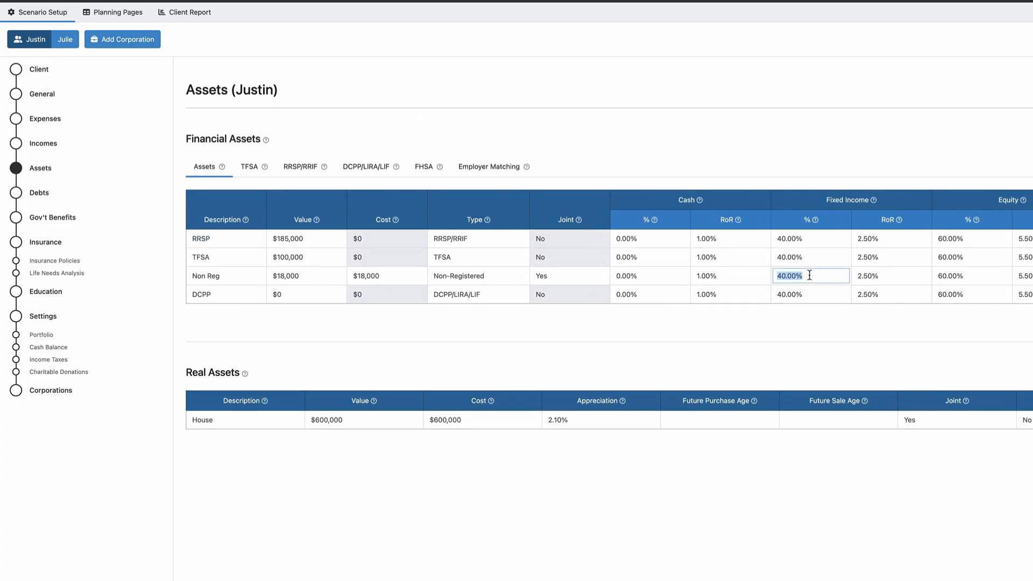
{"action": "left_click", "coordinate": [979, 278]}
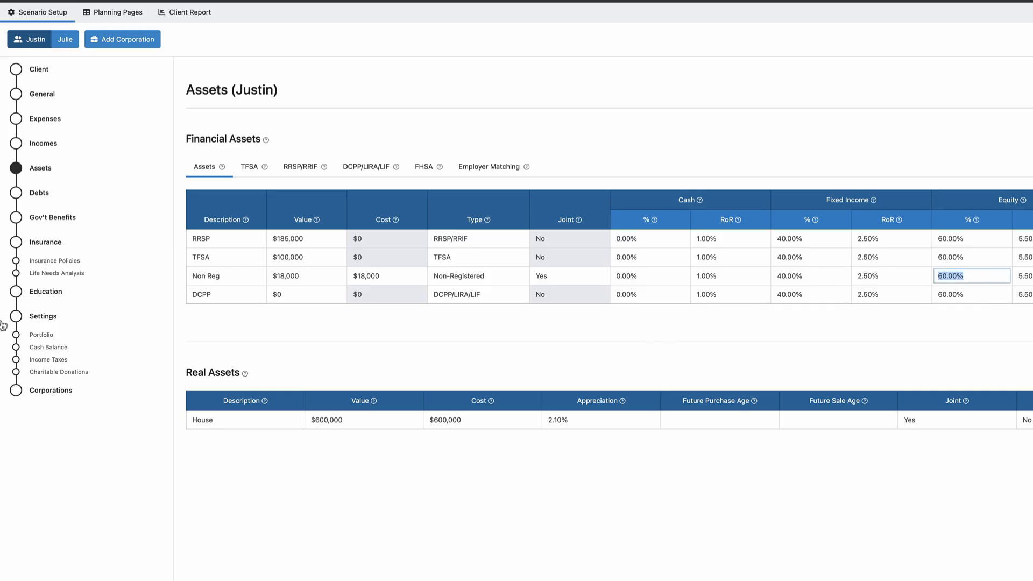
- Review the cash balance interest and borrowing rates, and the income tax credit, deduction and contribution settings
{"action": "left_click", "coordinate": [40, 347]}
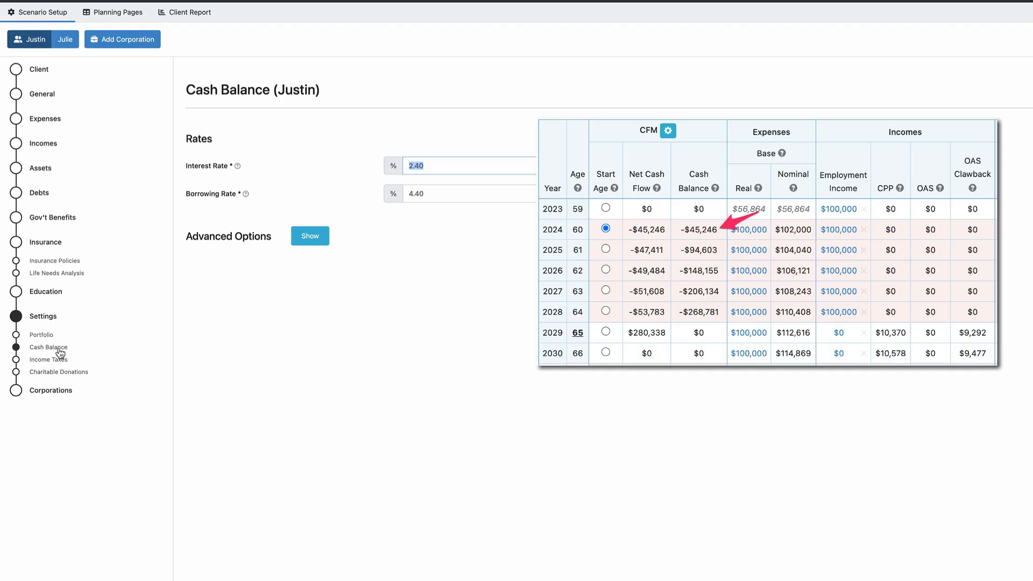
{"action": "left_click", "coordinate": [449, 192]}
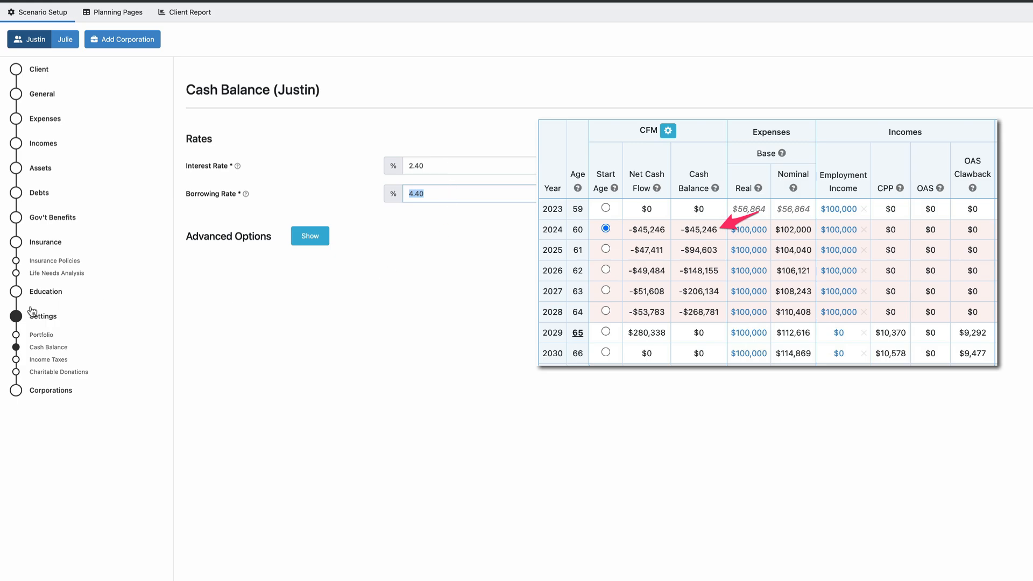
{"action": "left_click", "coordinate": [45, 361]}
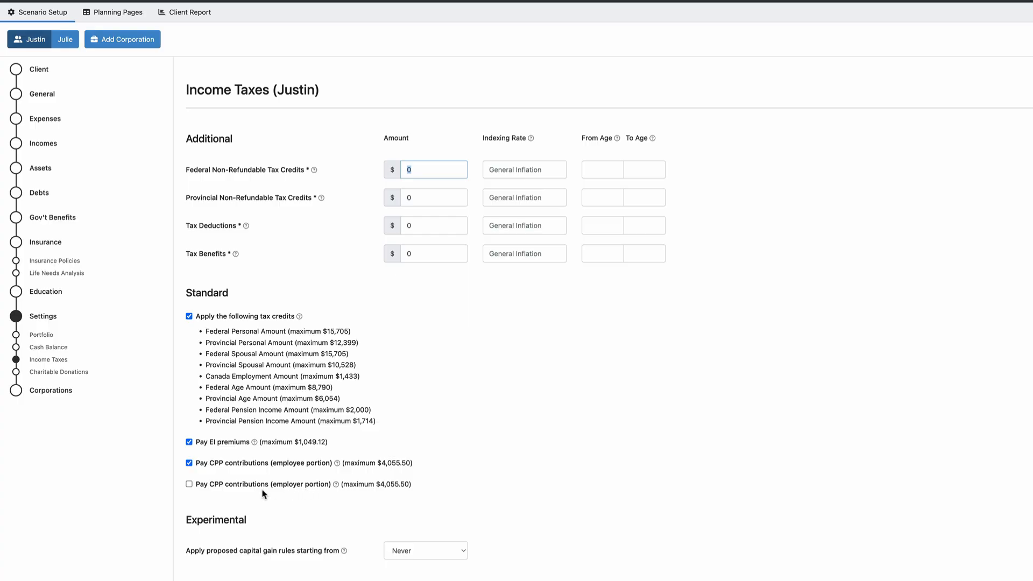
- Enable charitable donations in the primary client's scenario settings
{"action": "left_click", "coordinate": [51, 372]}
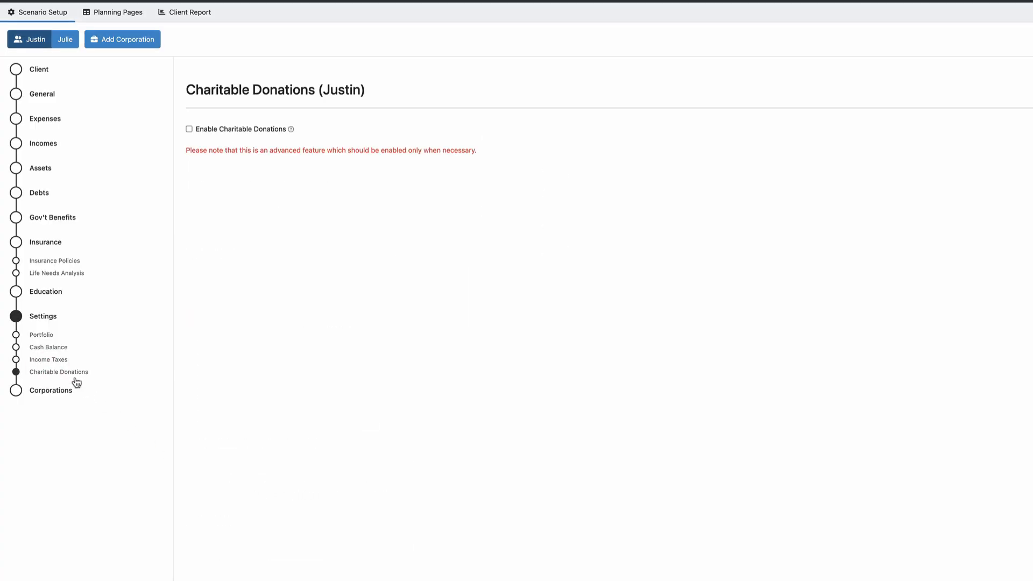
{"action": "left_click", "coordinate": [188, 129]}
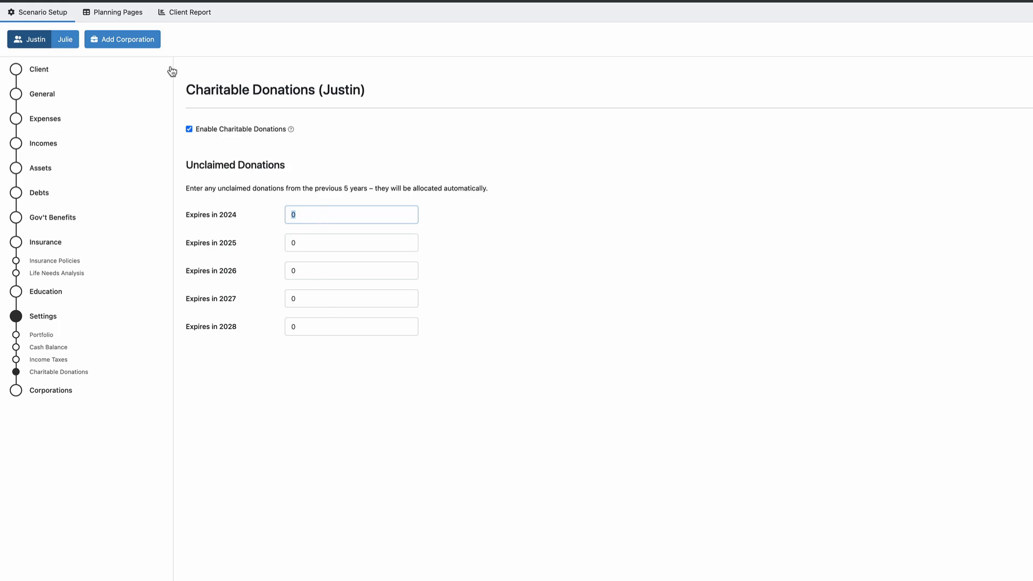
- Enter a $1,000 cash charitable donation for 2024 in the planning pages, copy it down to age 100, and rerun the scenario
{"action": "left_click", "coordinate": [122, 14]}
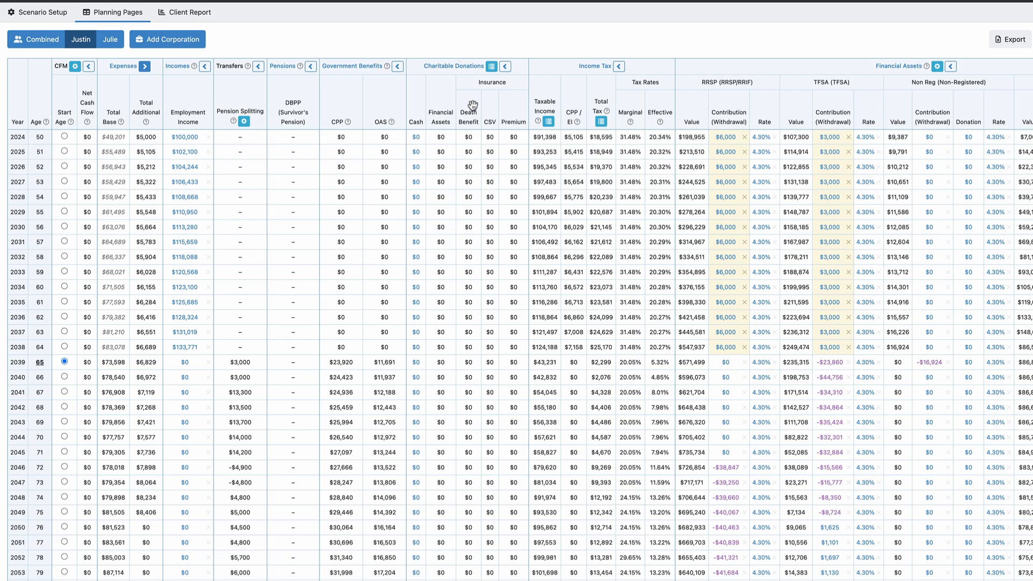
{"action": "left_click", "coordinate": [416, 137]}
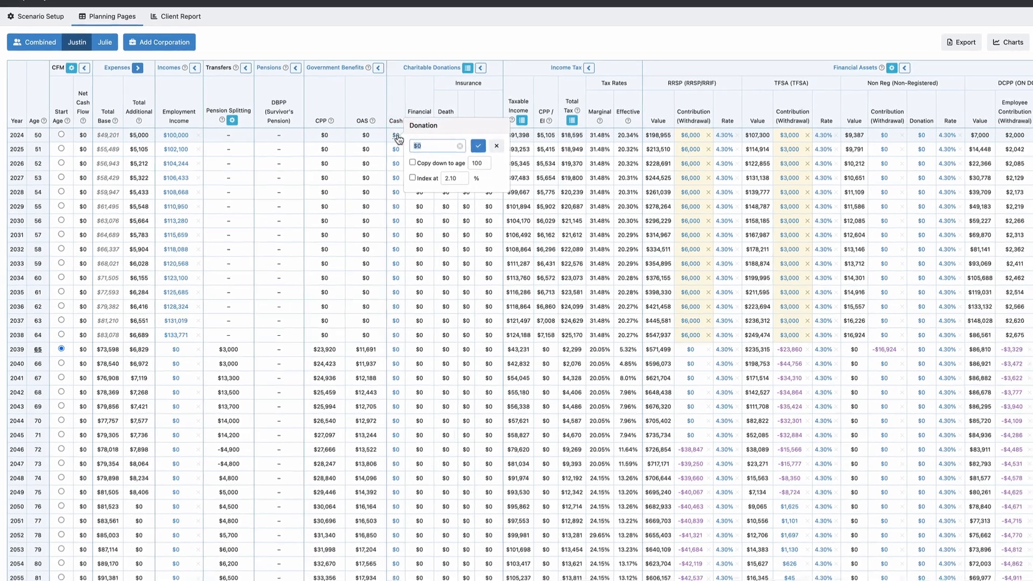
{"action": "type", "text": "1000"}
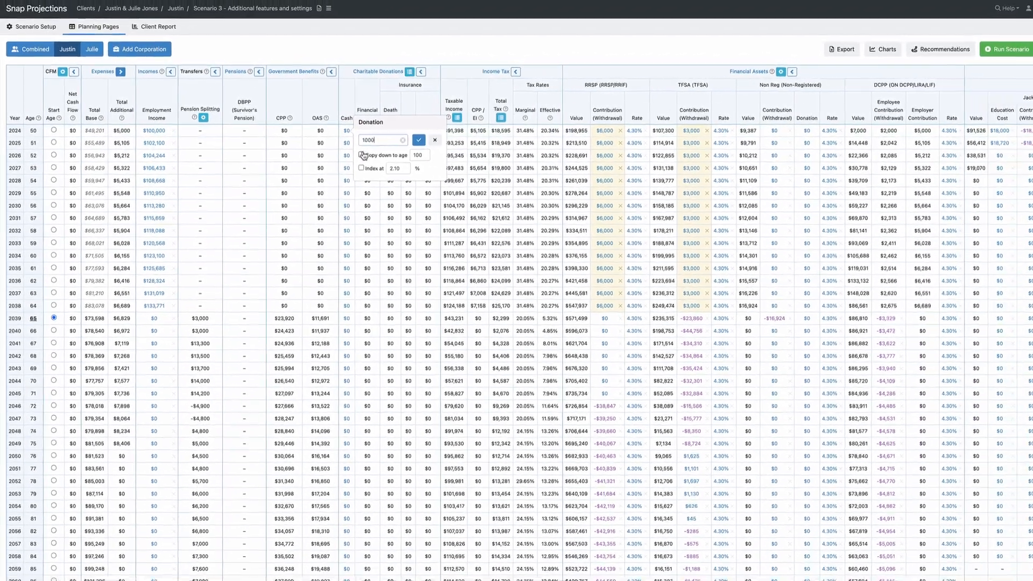
{"action": "left_click", "coordinate": [362, 156]}
{"action": "left_click", "coordinate": [420, 140]}
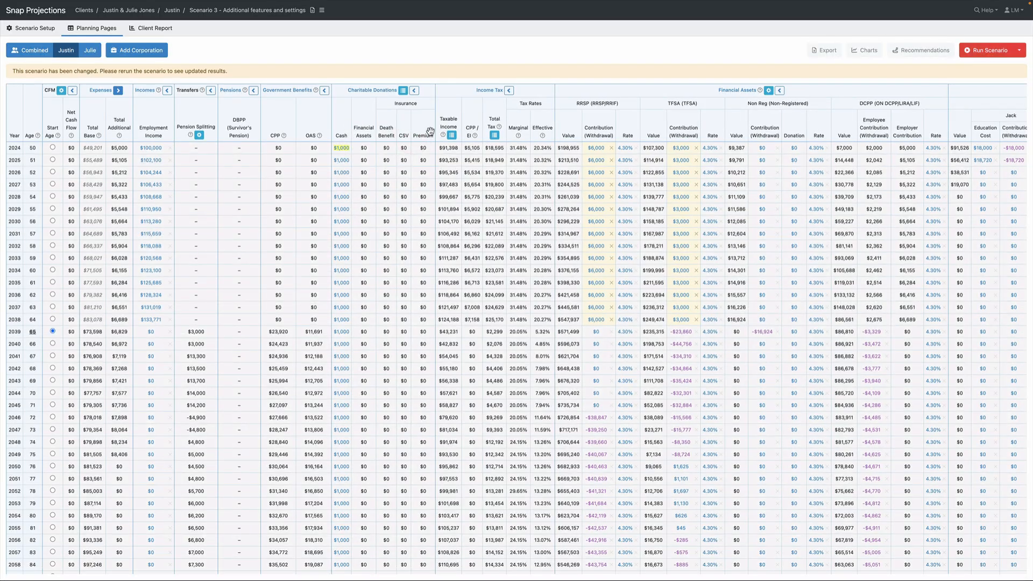
{"action": "left_click", "coordinate": [986, 52]}
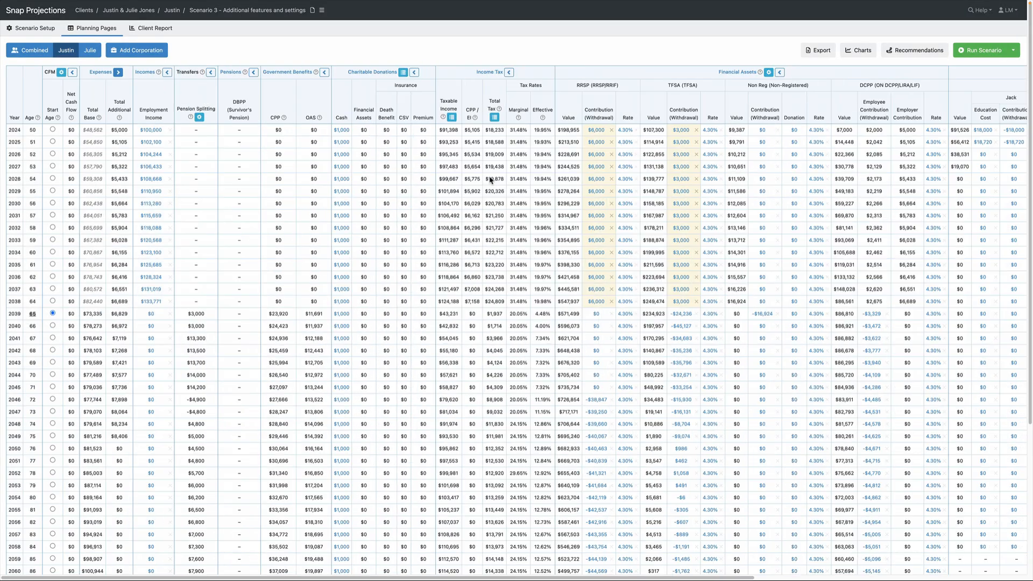
- Open the charitable donations details, compare the yearly tax credits and total tax with and without donations, and close them
{"action": "left_click", "coordinate": [794, 159]}
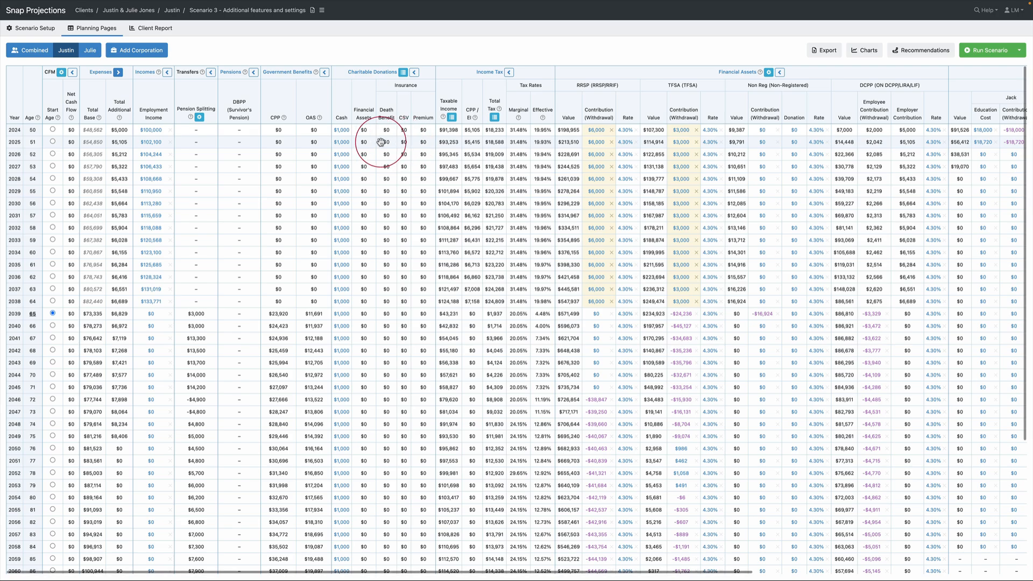
{"action": "left_click", "coordinate": [403, 75]}
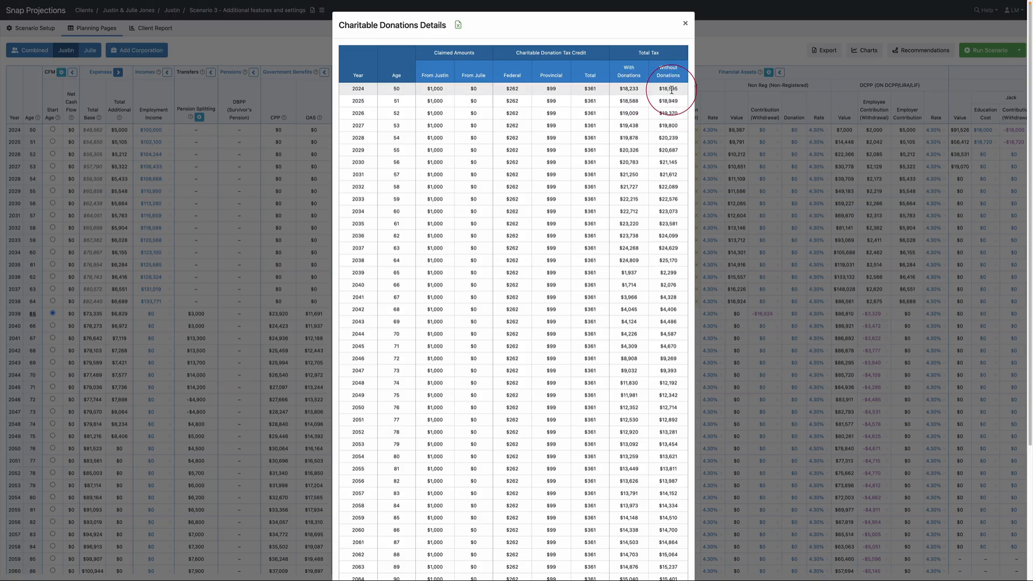
{"action": "left_click", "coordinate": [686, 23]}
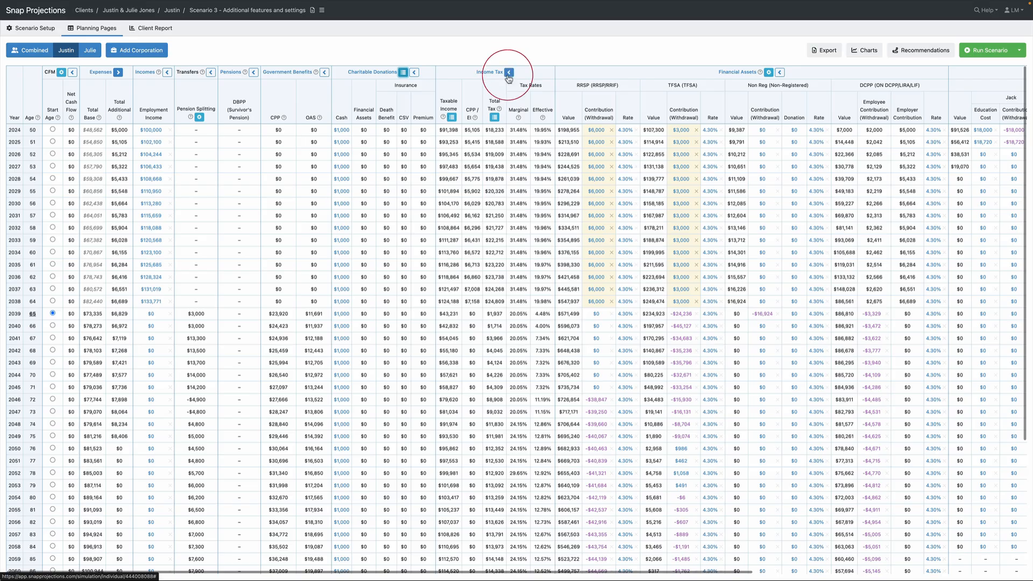
- Locate the projections export in the planning pages, and open the scenario setup to find the export of its inputs
{"action": "mouse_move", "coordinate": [828, 53]}
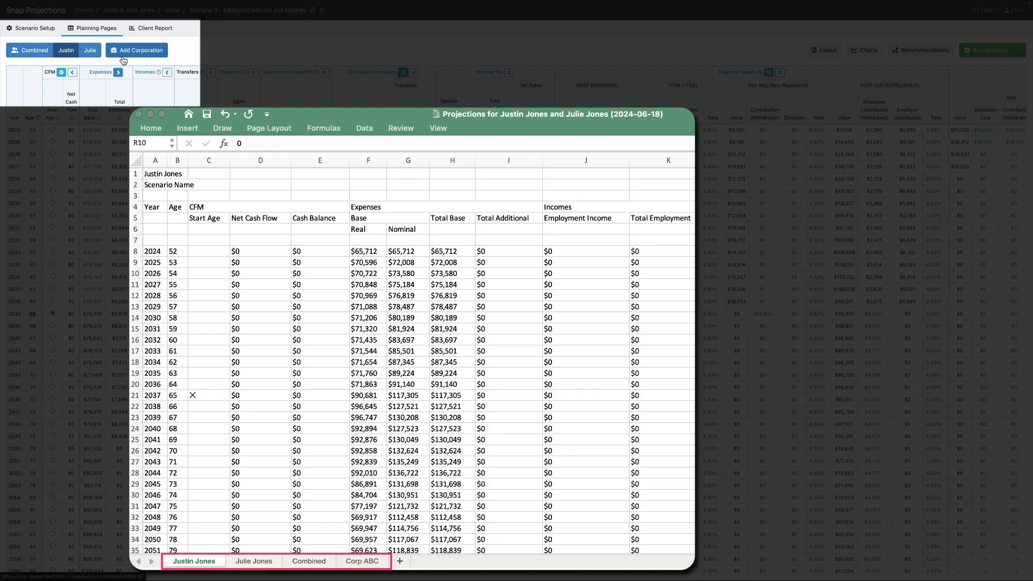
{"action": "mouse_move", "coordinate": [41, 31]}
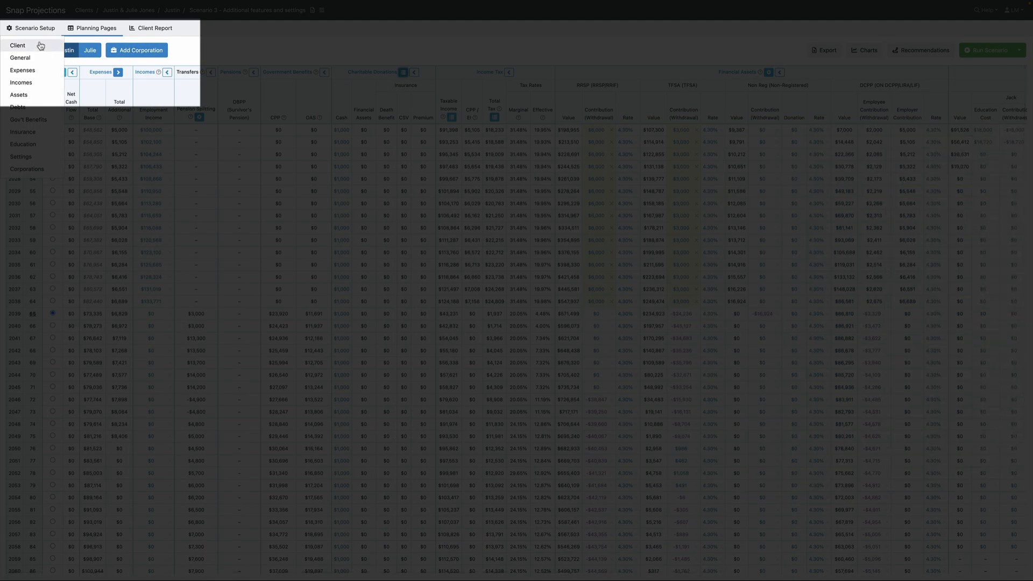
{"action": "left_click", "coordinate": [33, 30]}
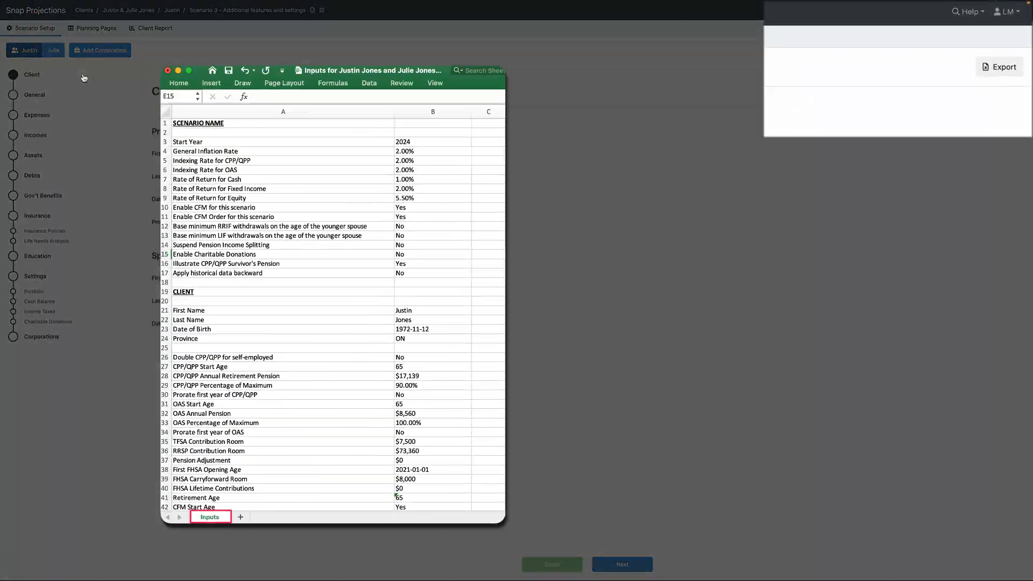